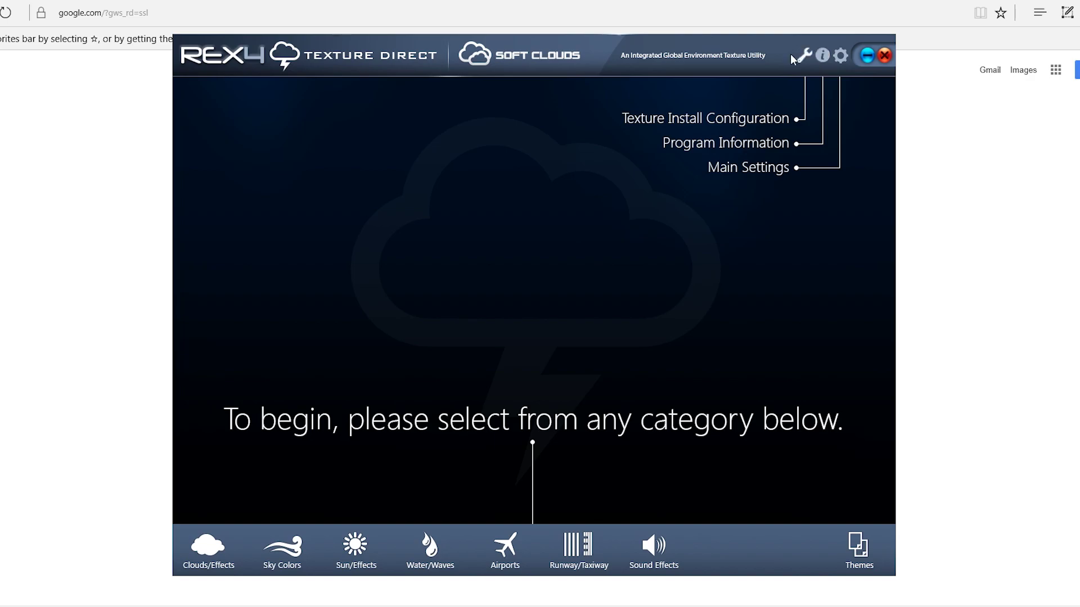
- Open the main settings and review the texture resolution choices for low-level and high/mid-level clouds
left_click(842, 56)
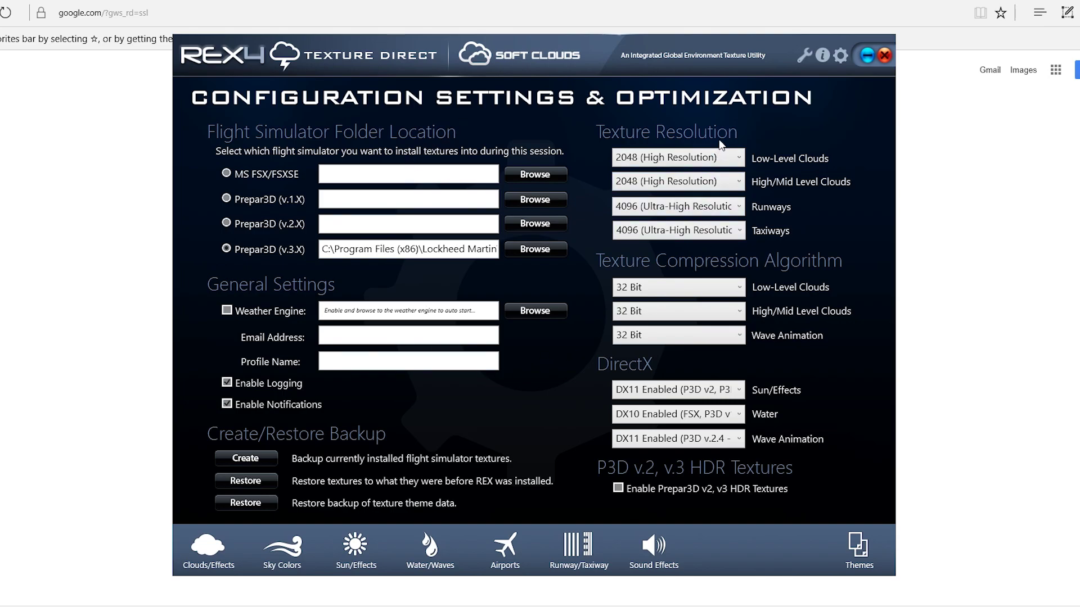
left_click(738, 157)
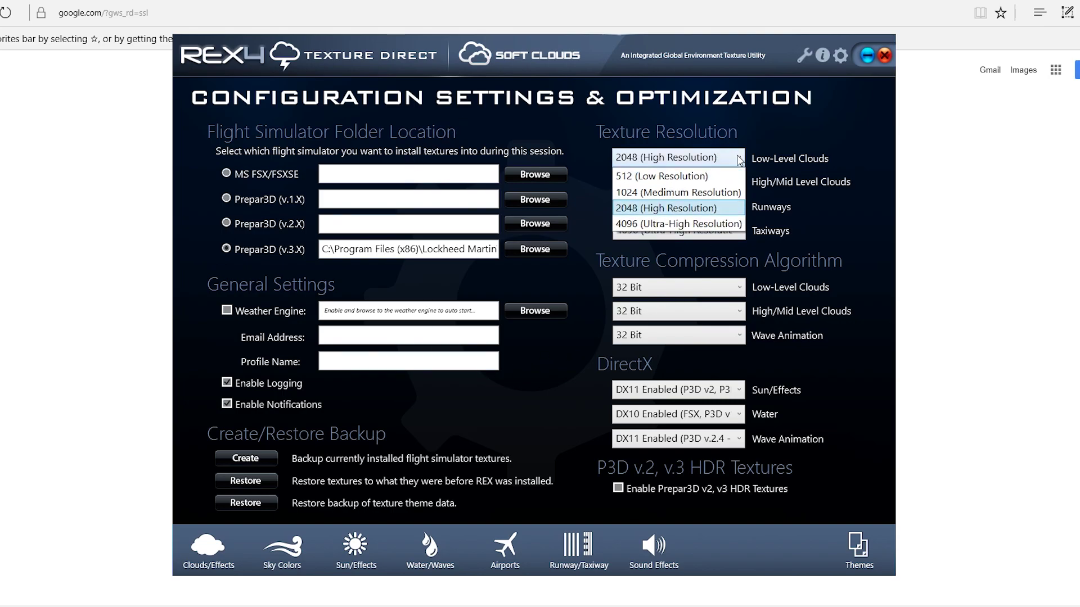
left_click(697, 215)
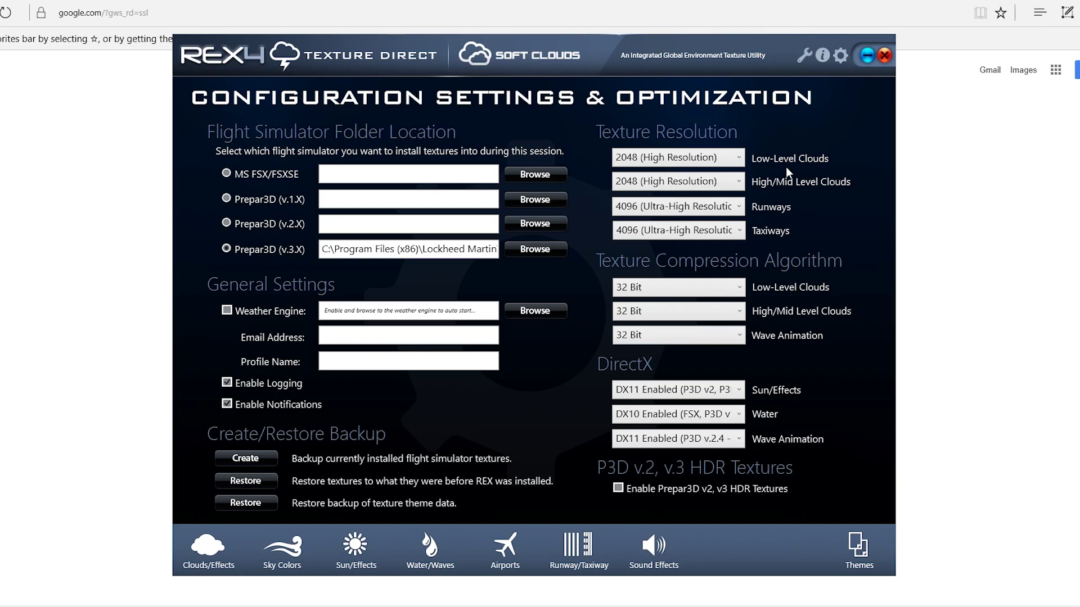
left_click(736, 189)
left_click(843, 188)
- Browse the high/mid-level cloud texture sets and preview Set 12 - Cirro - Cumulus
left_click(201, 554)
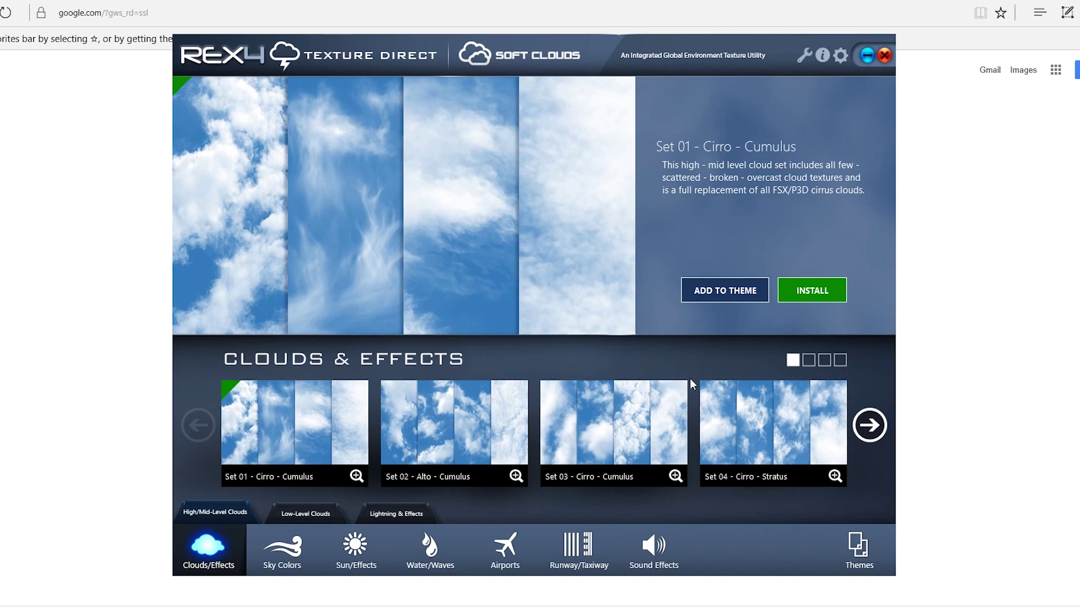
left_click(870, 428)
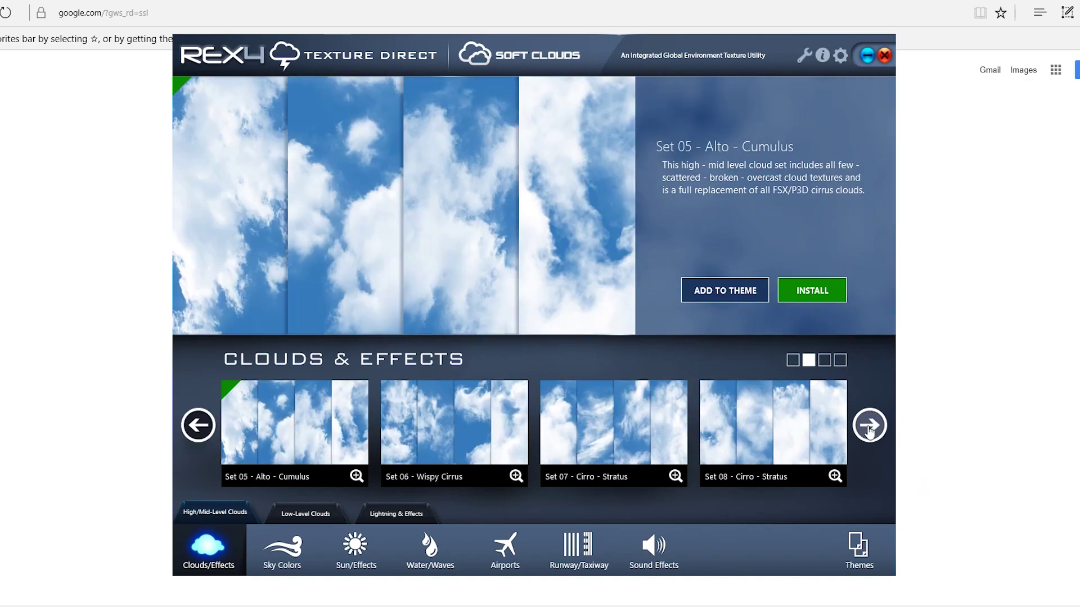
left_click(869, 427)
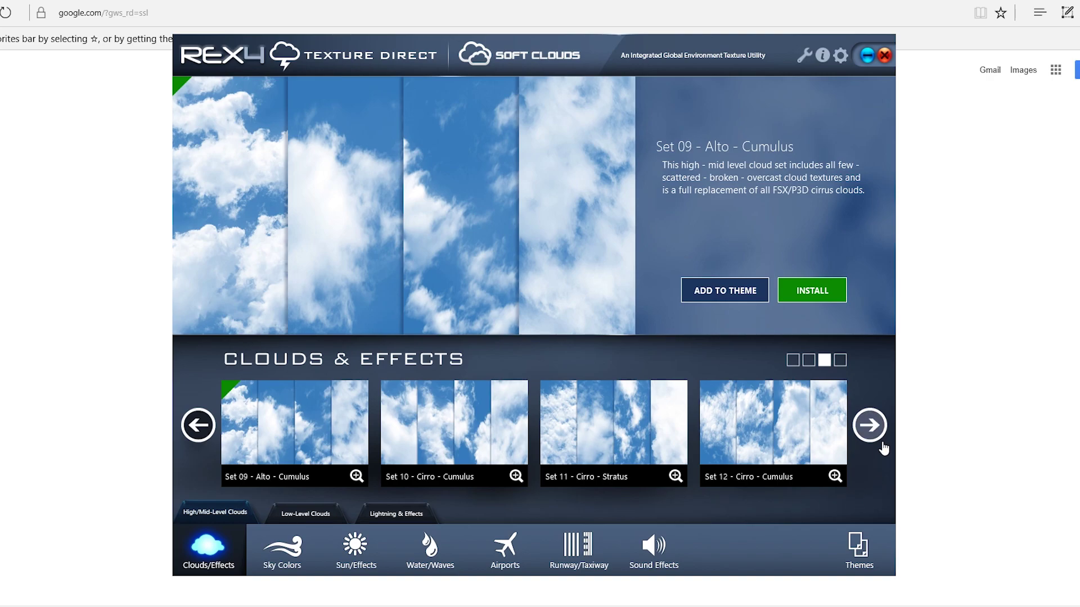
left_click(778, 427)
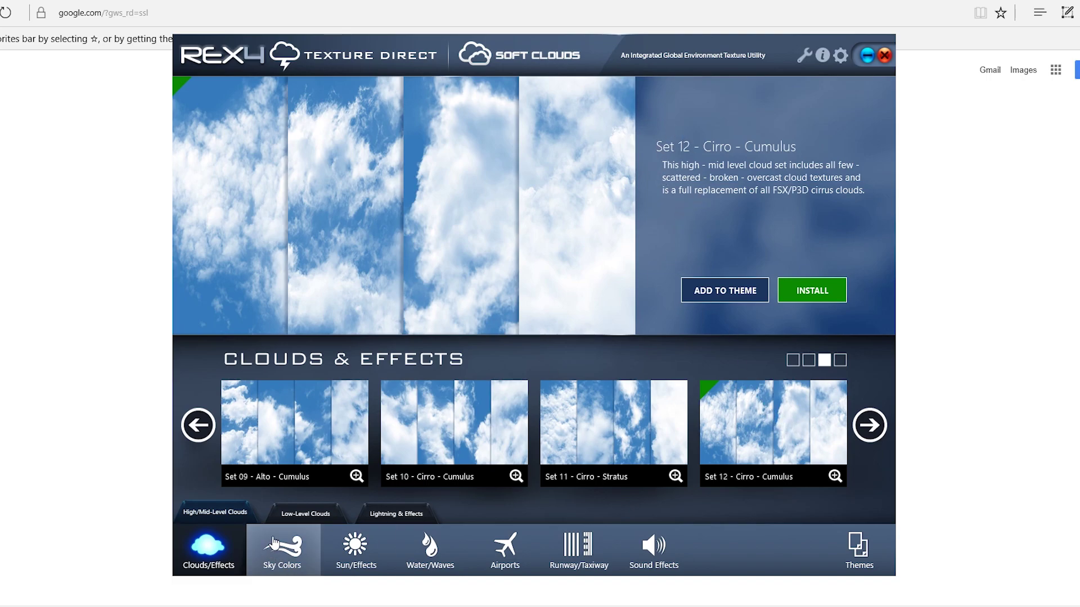
- Browse the low-level cloud texture sets from Set 01 through to the Soft Clouds sets starting at Set 17
left_click(297, 522)
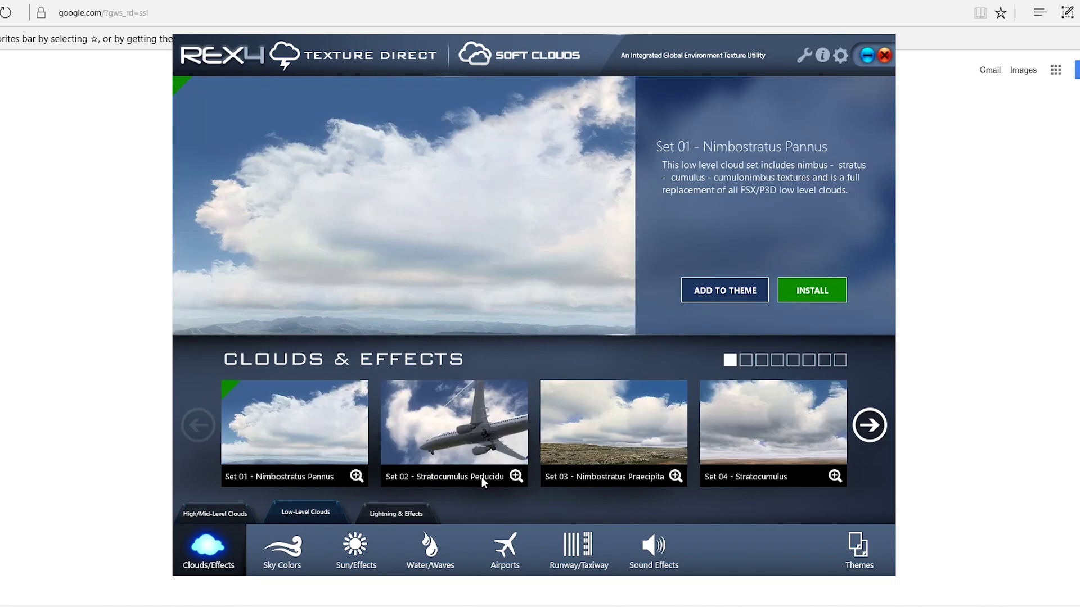
left_click(873, 427)
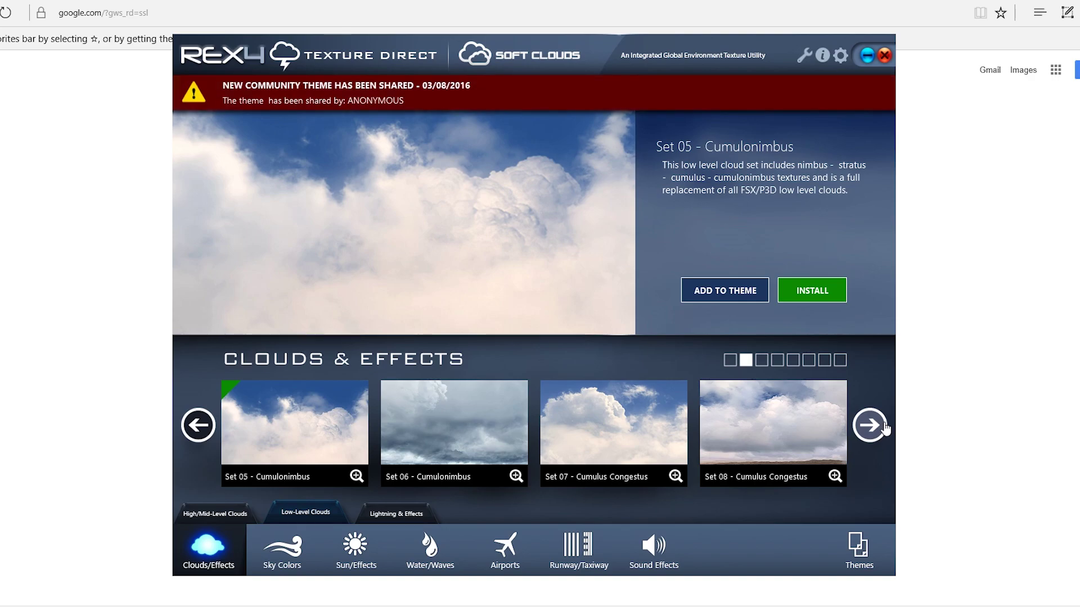
left_click(875, 428)
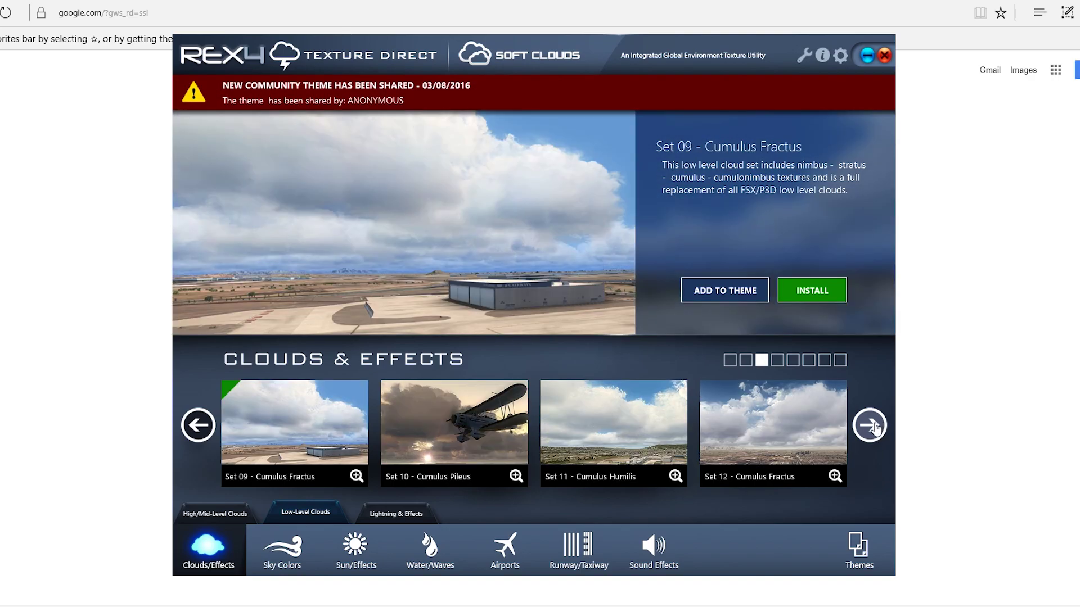
left_click(874, 428)
left_click(874, 428)
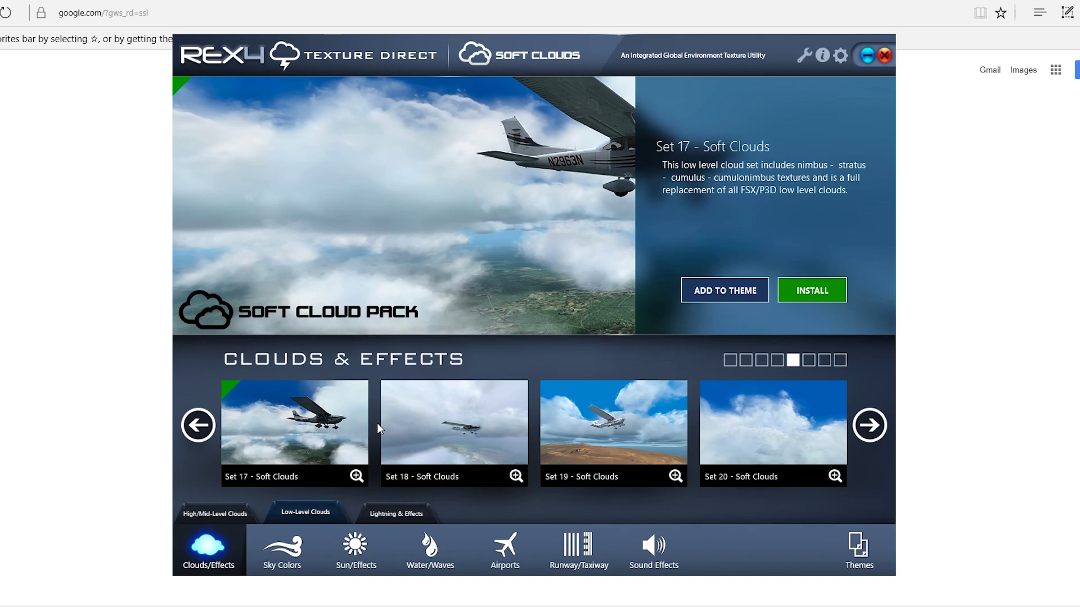
- Preview Soft Clouds Sets 18, 19 and 20, page through to the last sets, and compare Set 29 with Set 32
left_click(490, 430)
left_click(638, 430)
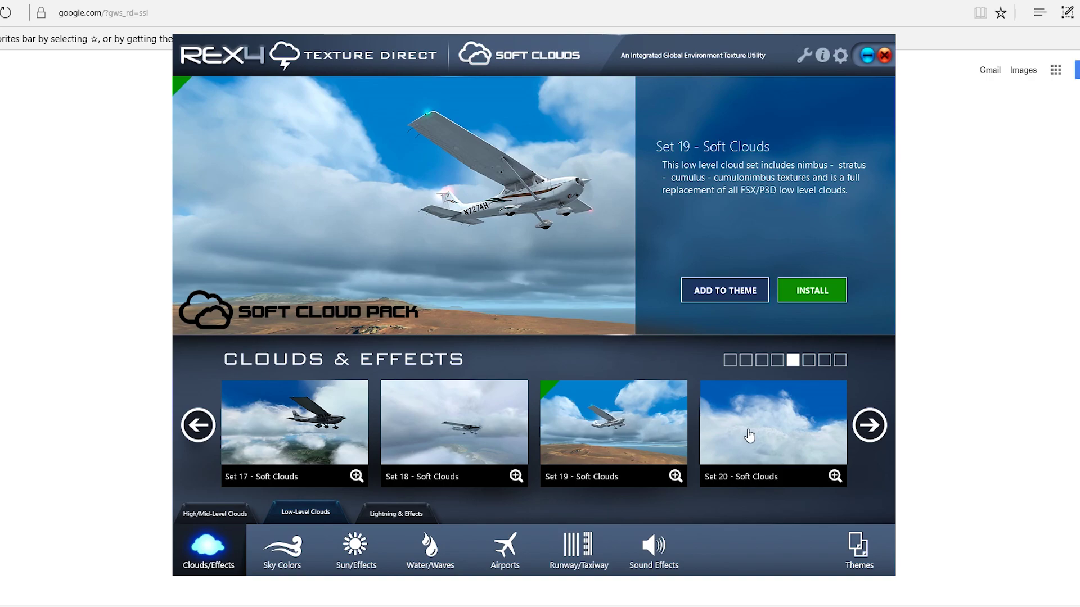
left_click(750, 436)
left_click(863, 427)
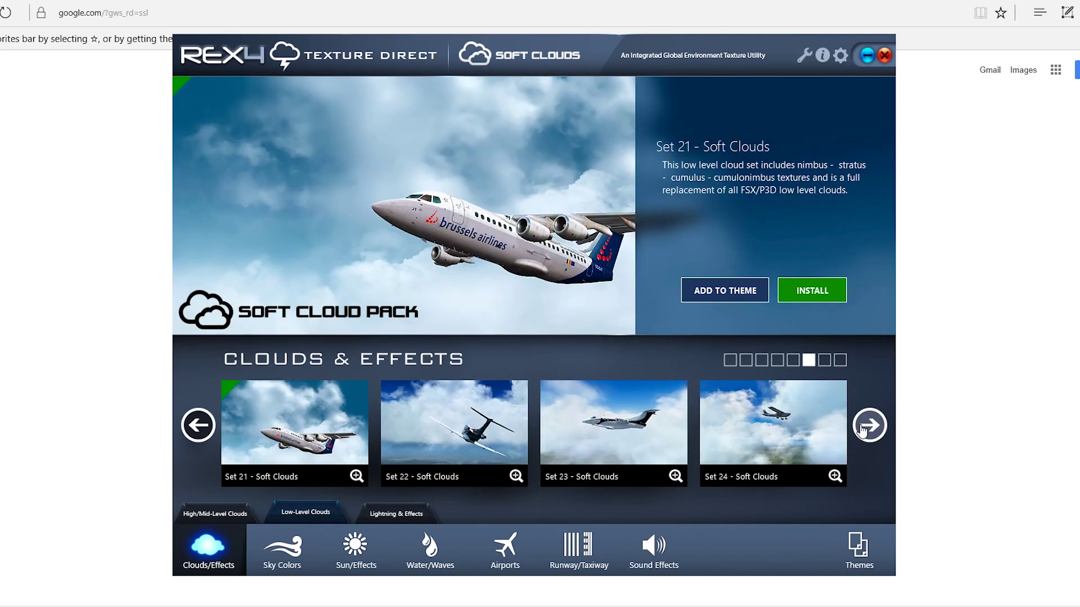
left_click(865, 429)
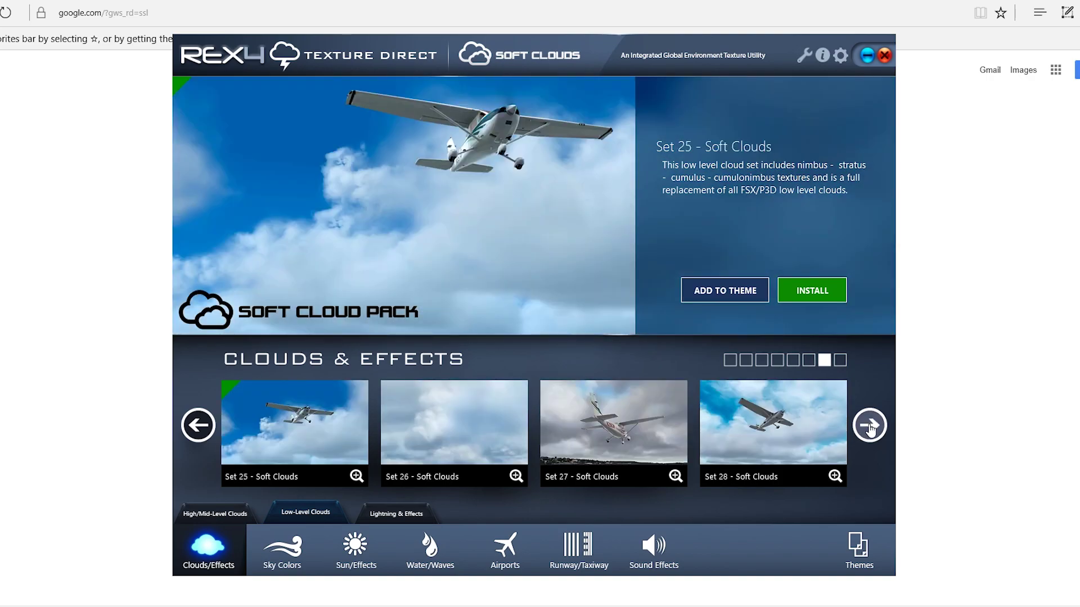
left_click(869, 428)
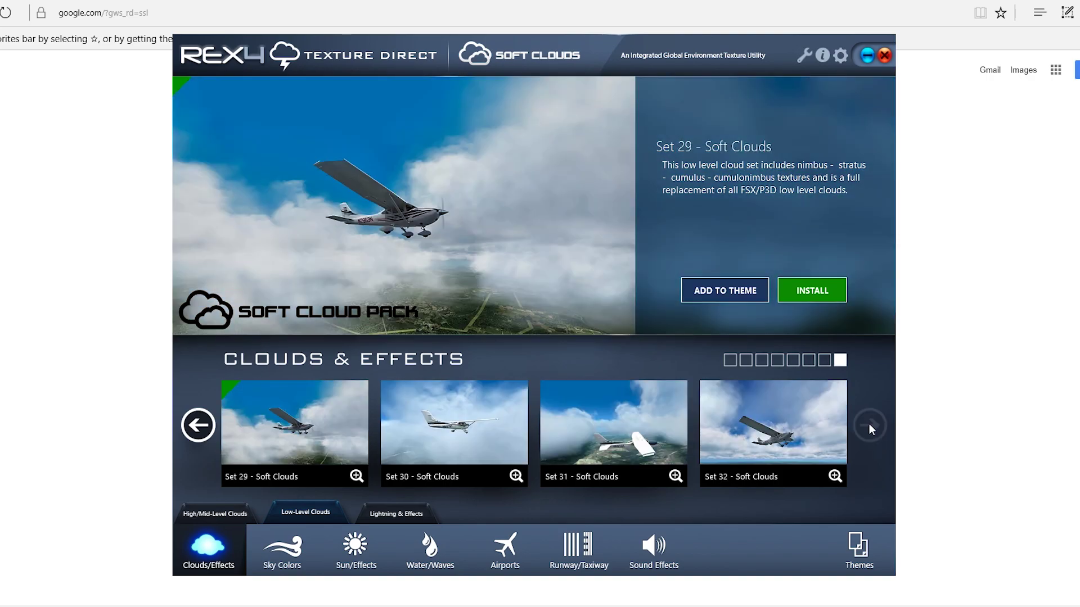
left_click(768, 432)
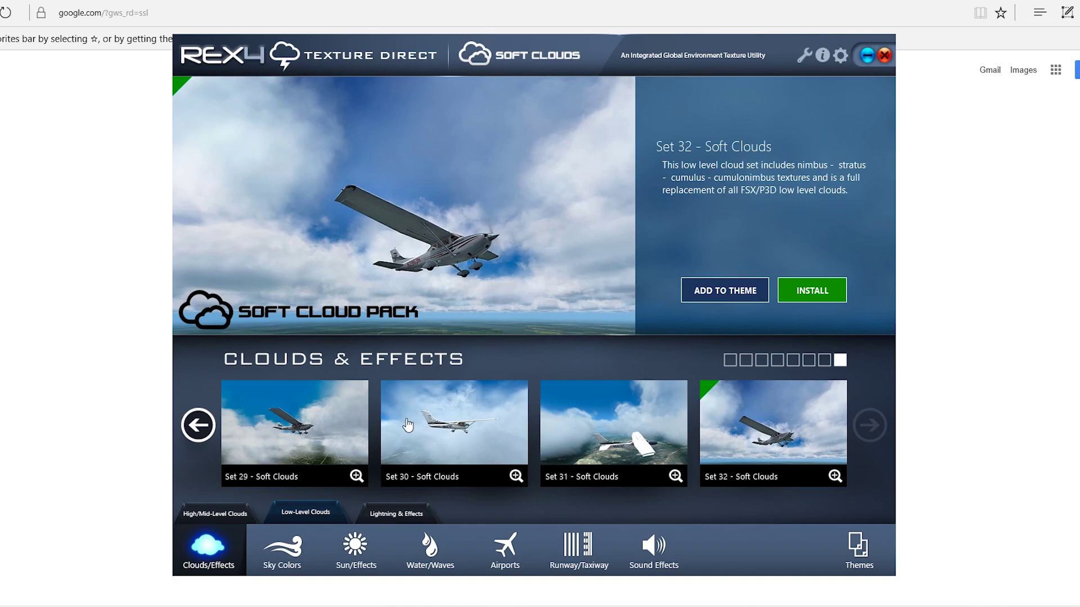
left_click(308, 435)
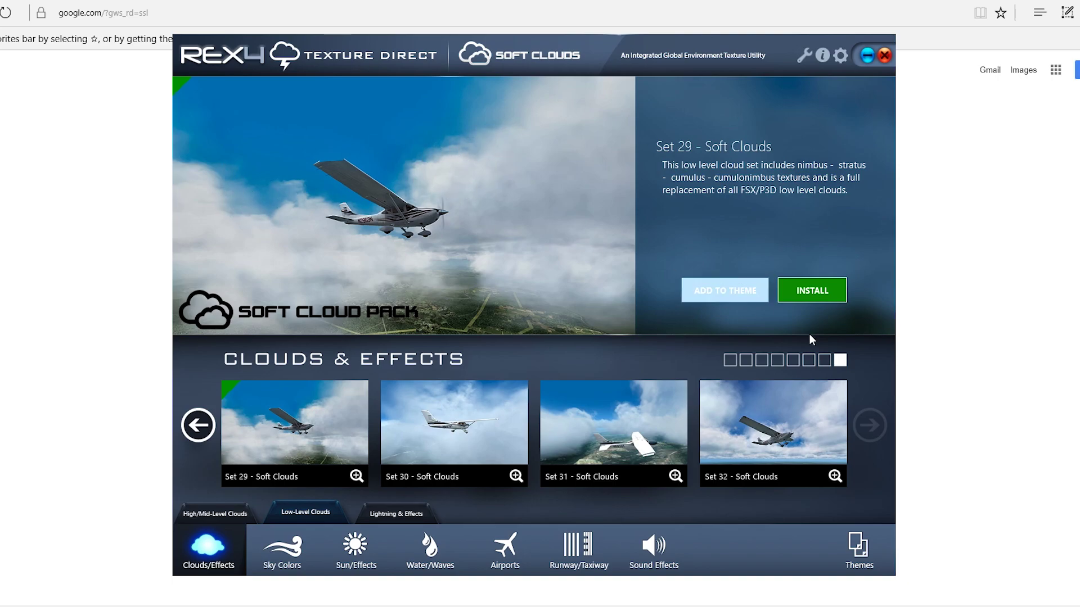
left_click(779, 427)
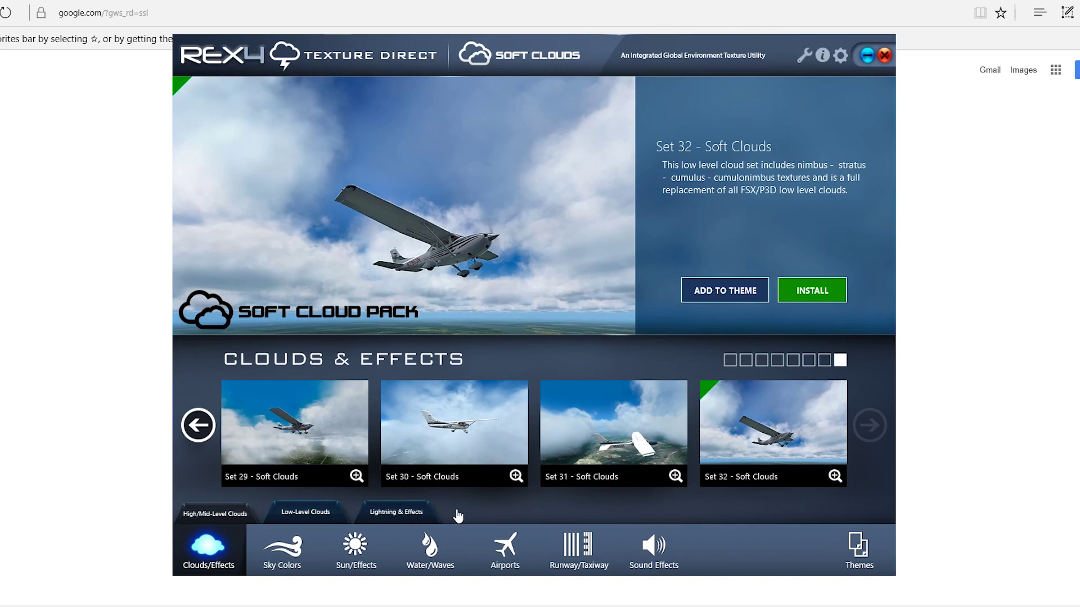
- Browse the lightning and effects texture sets up to Set 09 - Fanged and return to Set 01 - Dual Strike
left_click(385, 519)
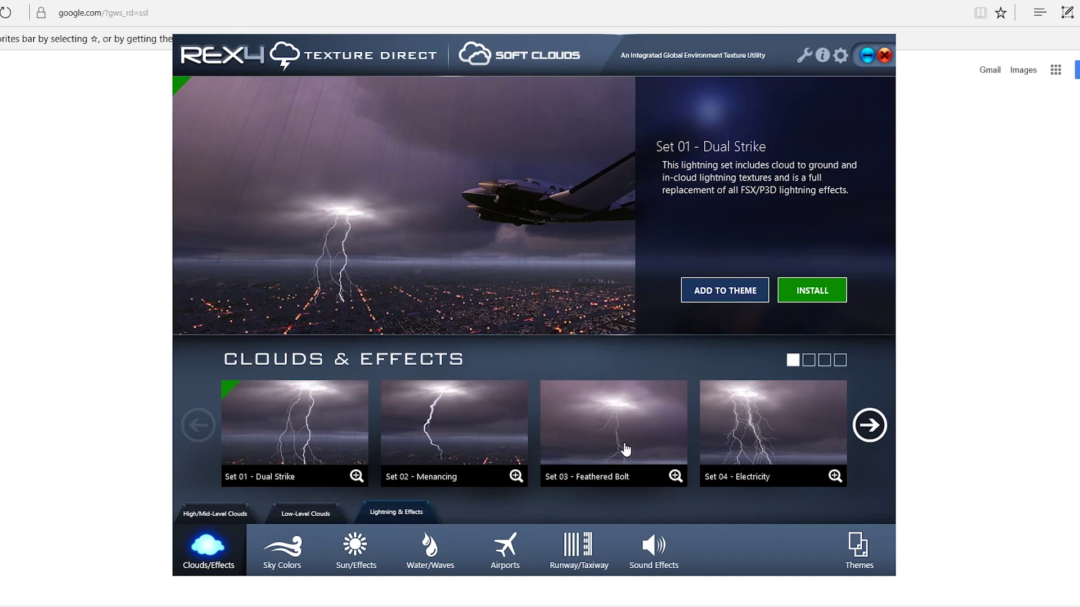
left_click(868, 432)
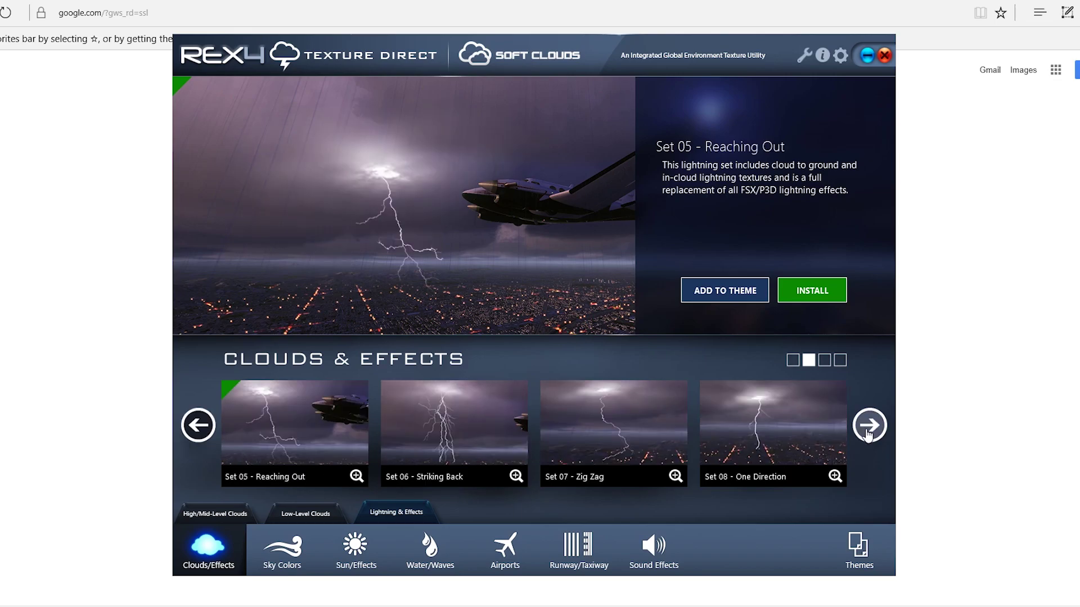
left_click(867, 431)
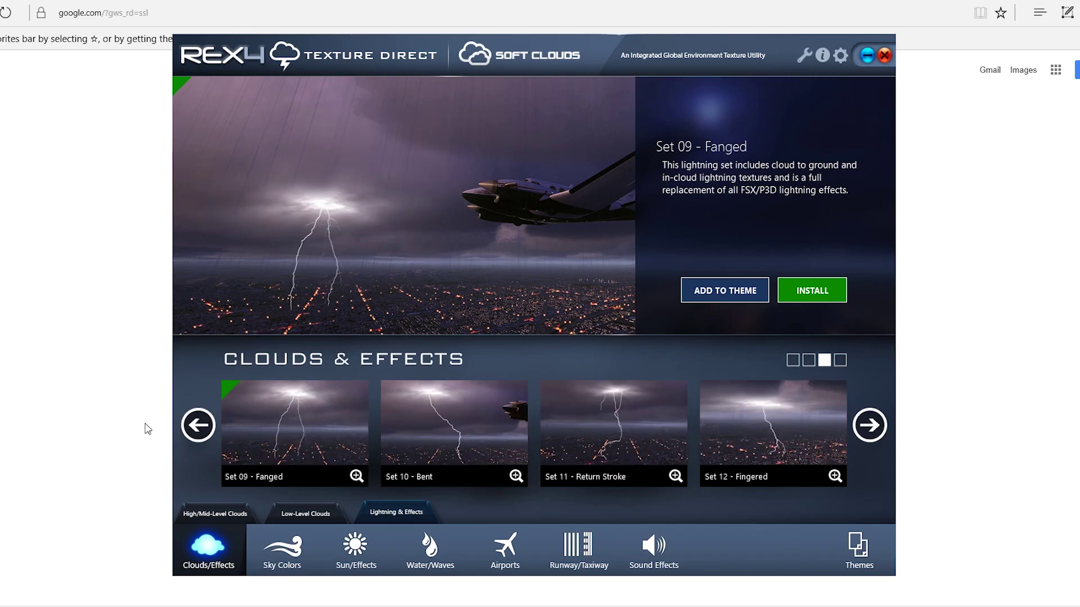
left_click(208, 431)
left_click(213, 431)
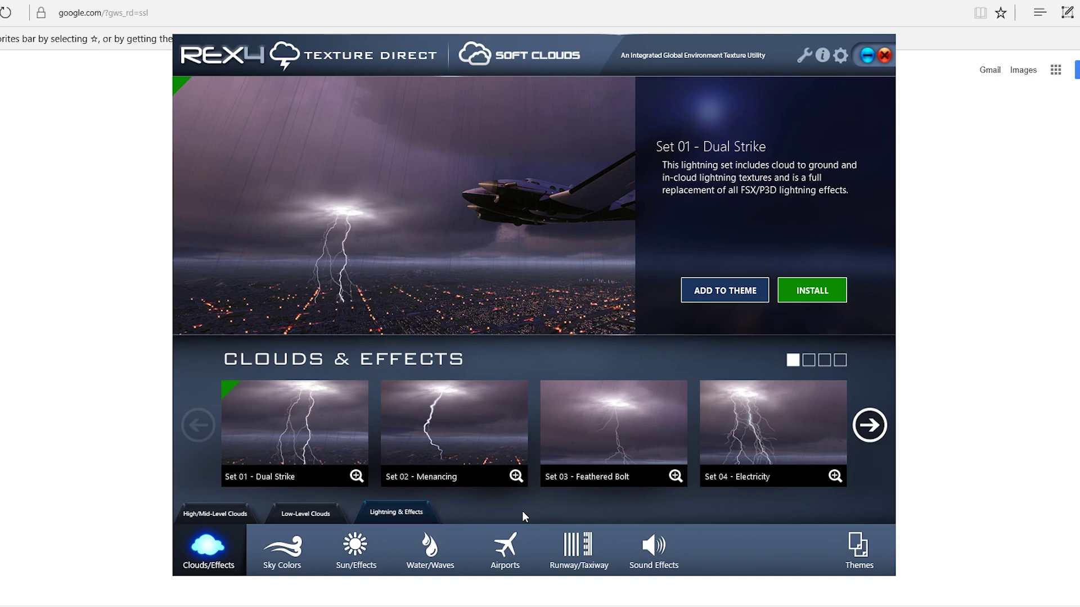
left_click(886, 430)
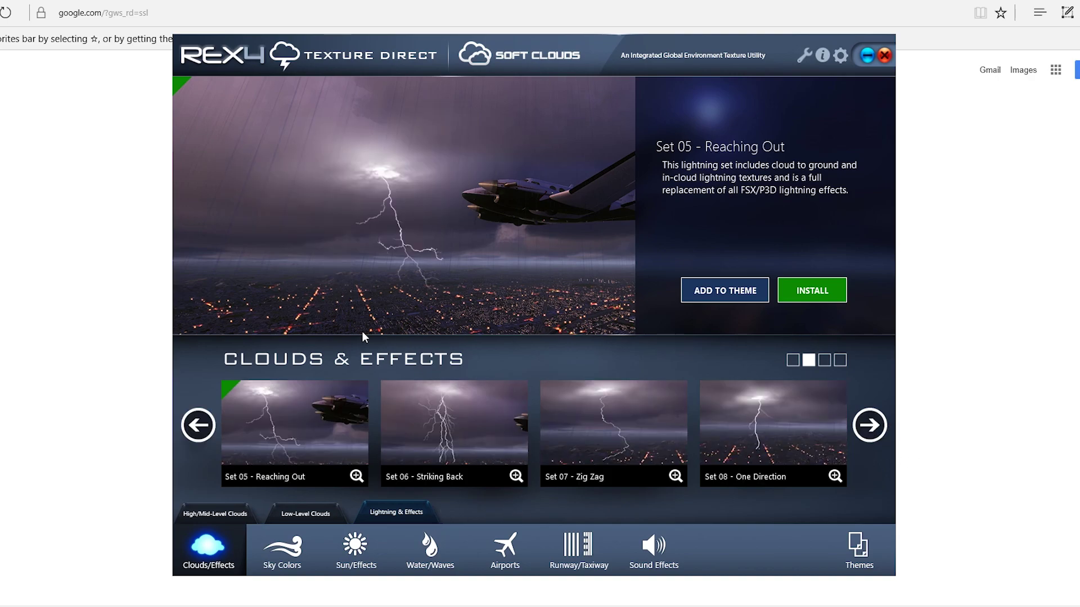
left_click(198, 427)
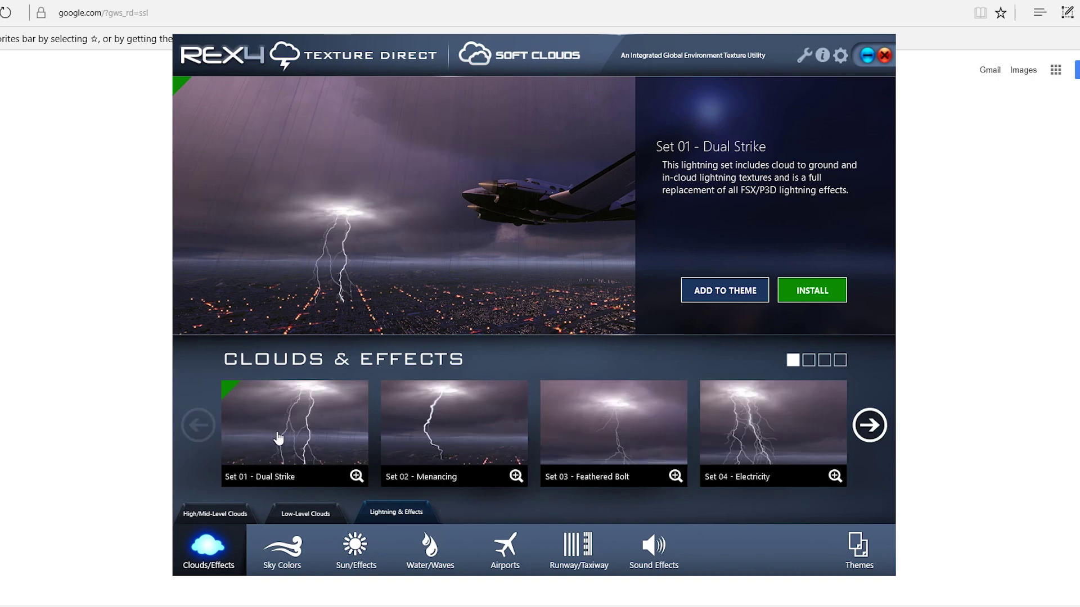
- Browse the dawn sky color sets from Set 01 - Beyond through Set 13 - Vietnam
left_click(292, 560)
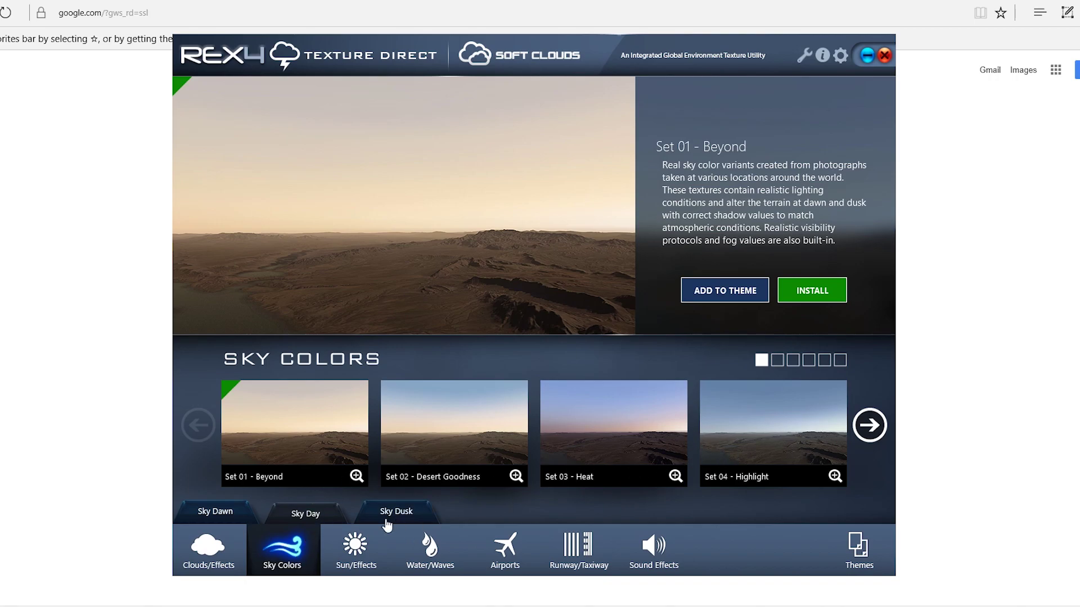
left_click(869, 425)
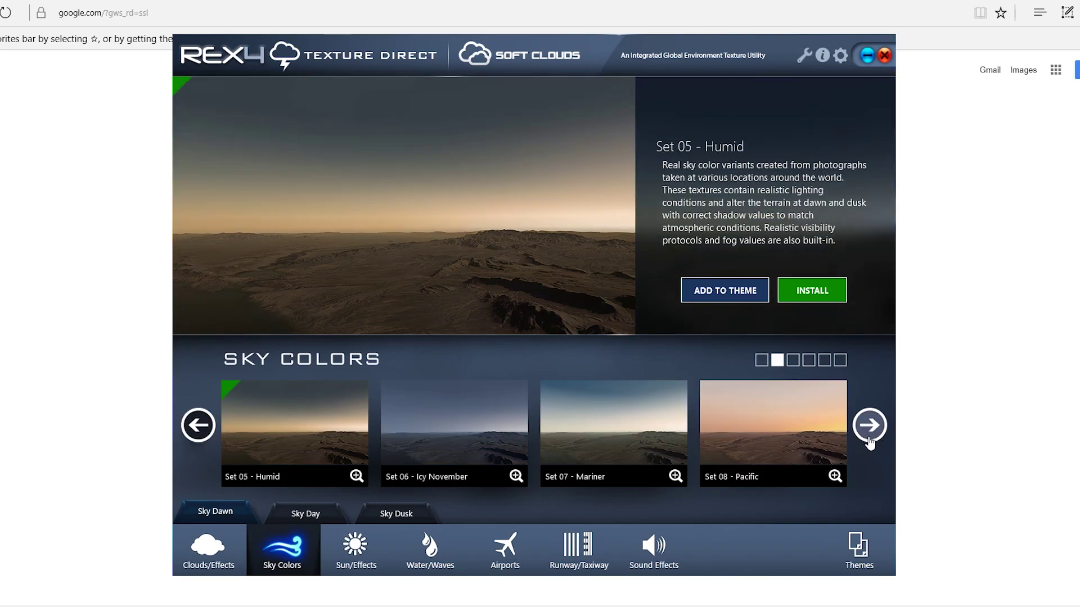
left_click(227, 510)
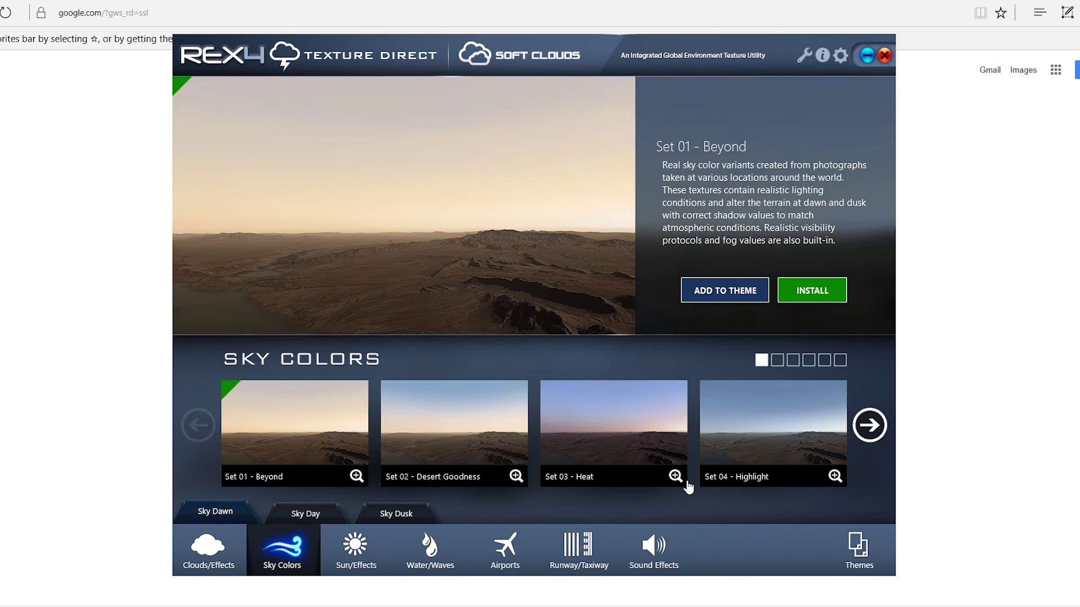
left_click(871, 427)
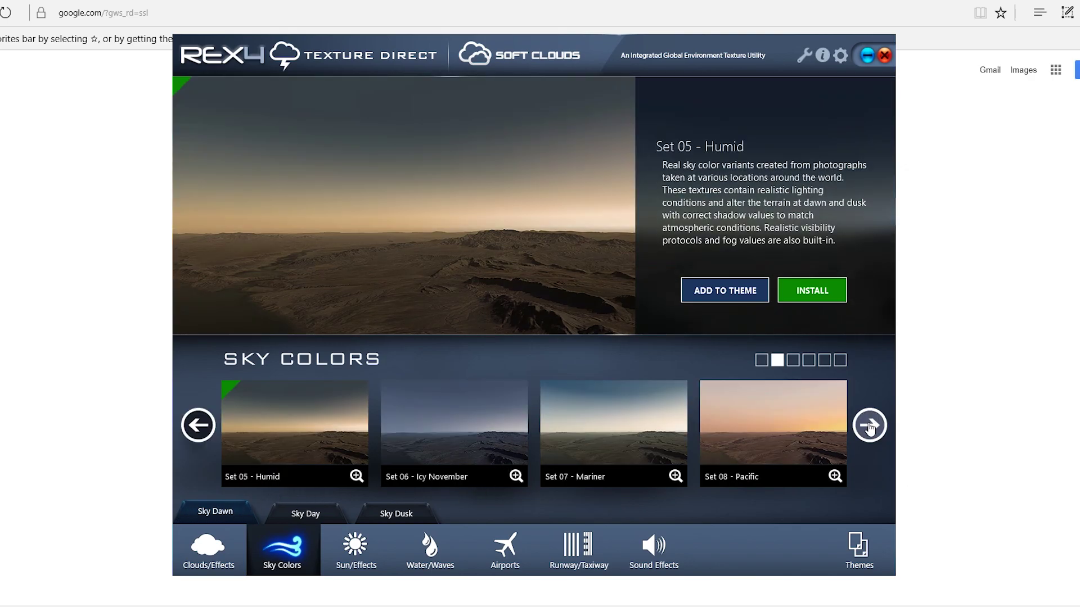
left_click(871, 426)
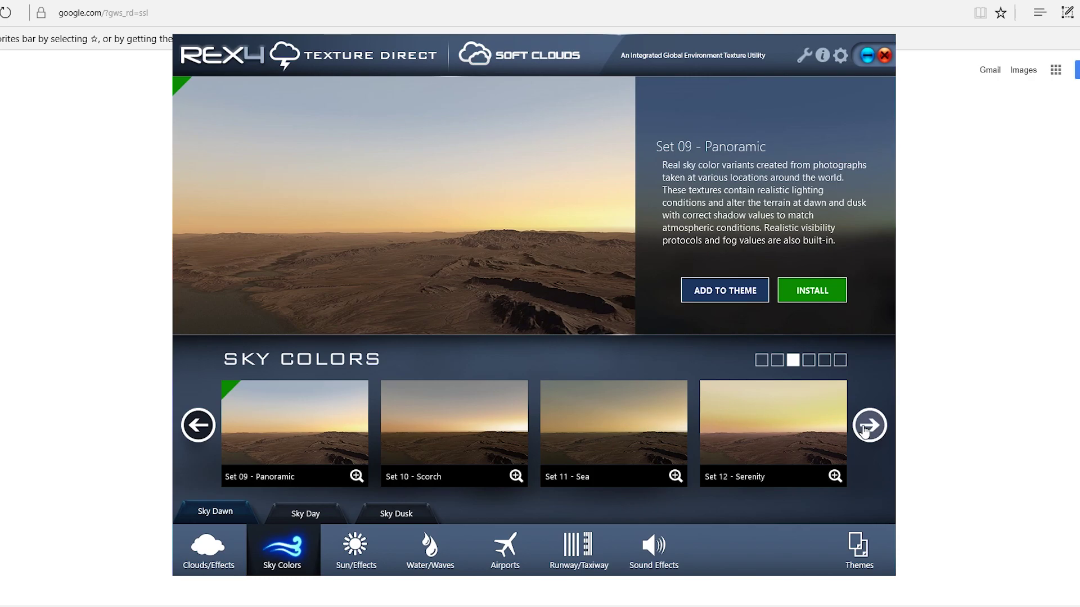
left_click(873, 427)
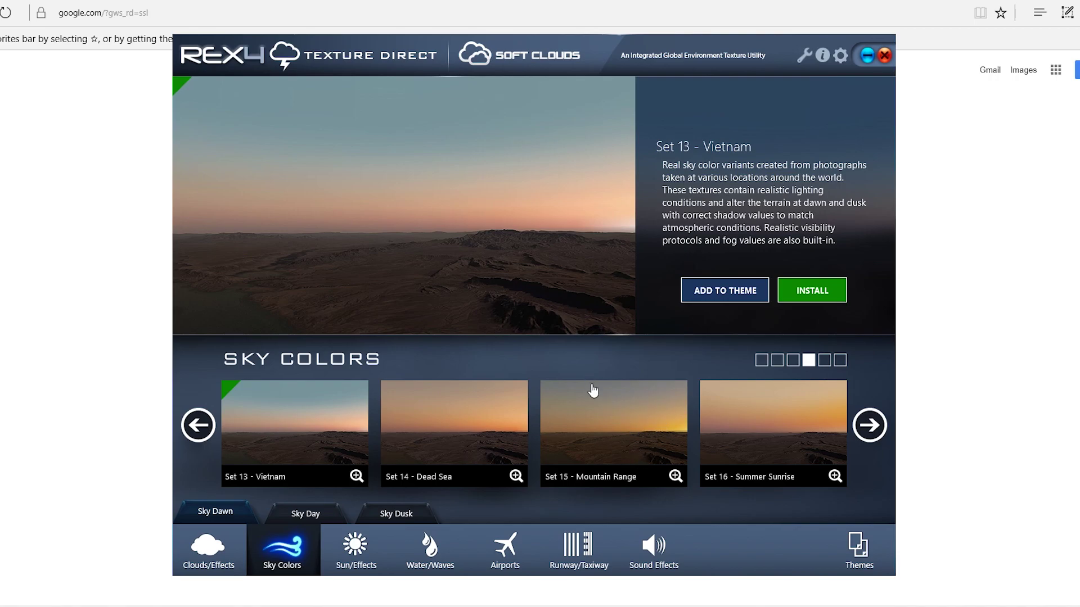
- Browse the day sky color sets through to Set 21 - Oceanic, and go back to the page with Set 13 - Polluted
left_click(305, 513)
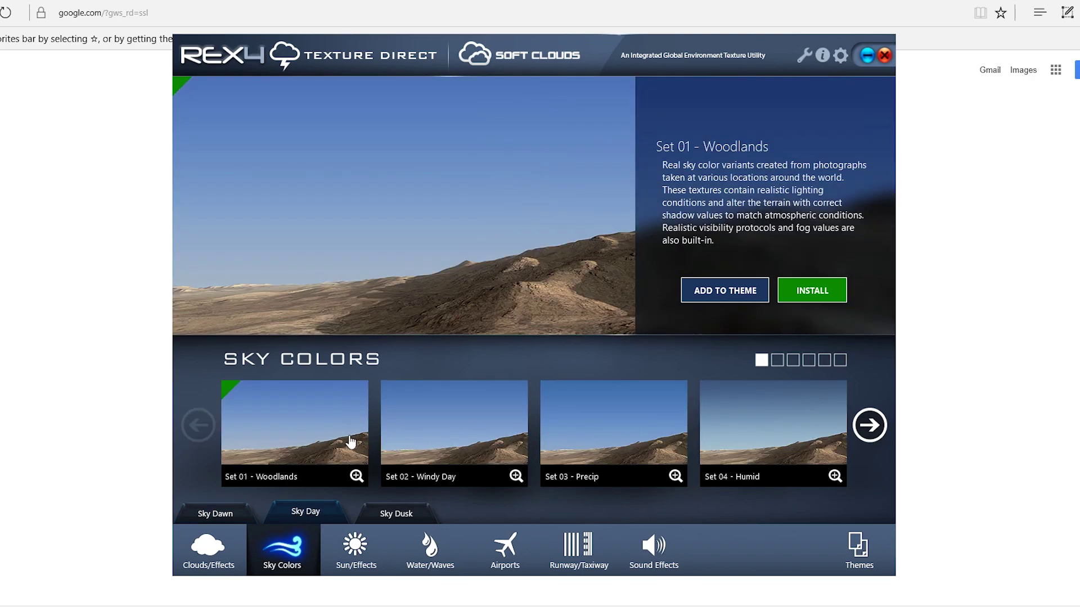
left_click(877, 428)
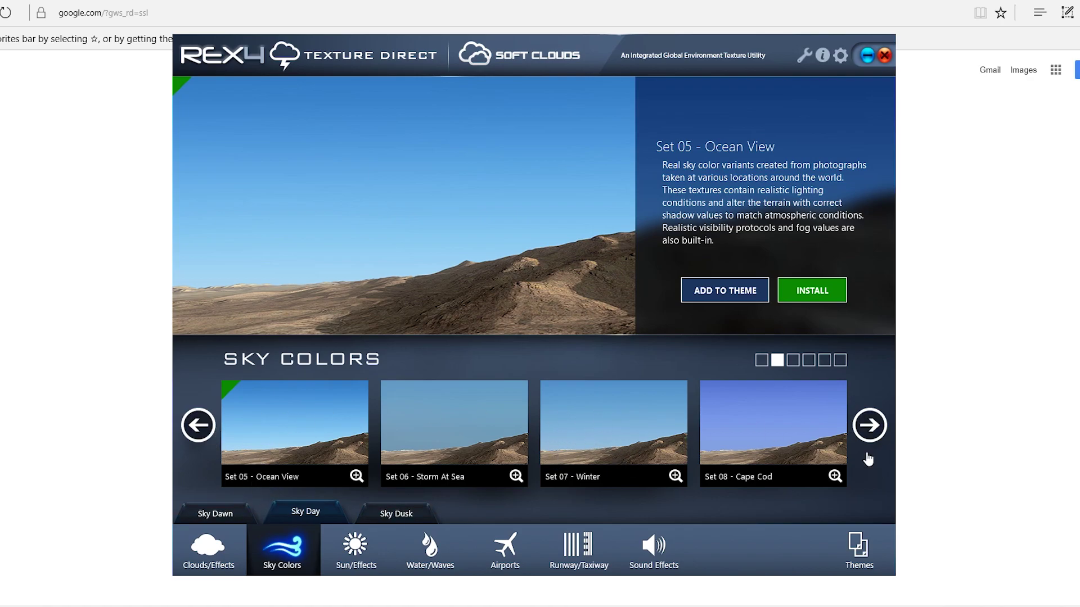
left_click(868, 431)
left_click(870, 429)
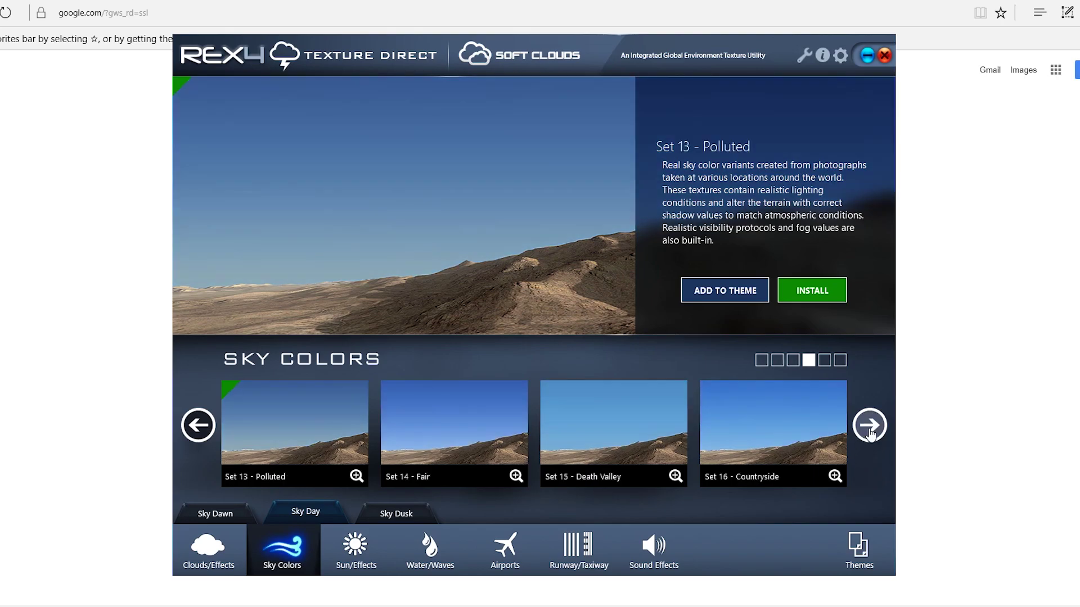
left_click(869, 429)
left_click(869, 428)
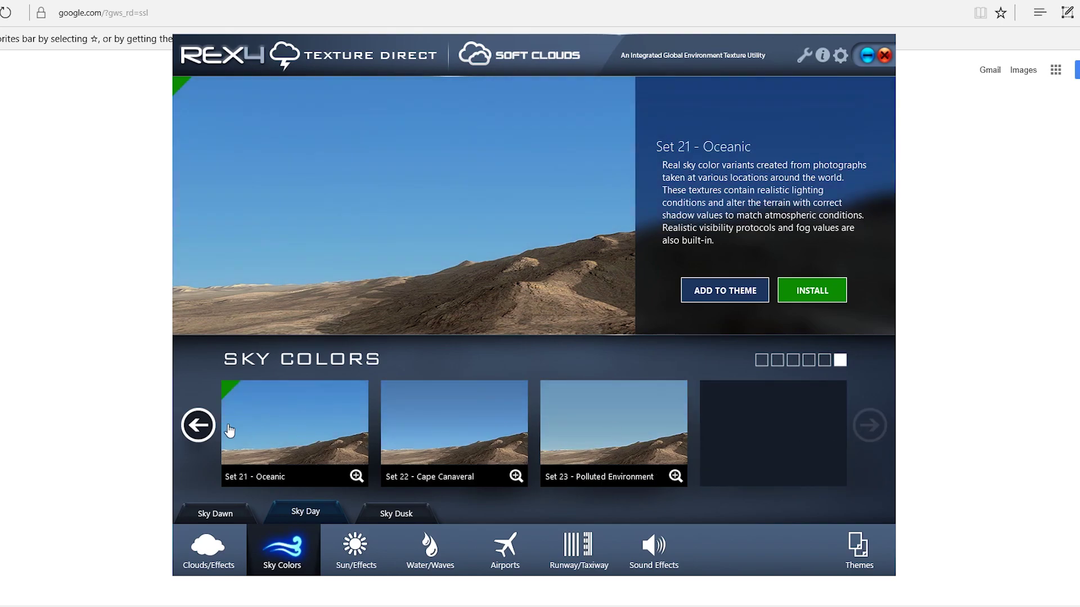
left_click(198, 425)
left_click(198, 426)
left_click(198, 425)
left_click(866, 432)
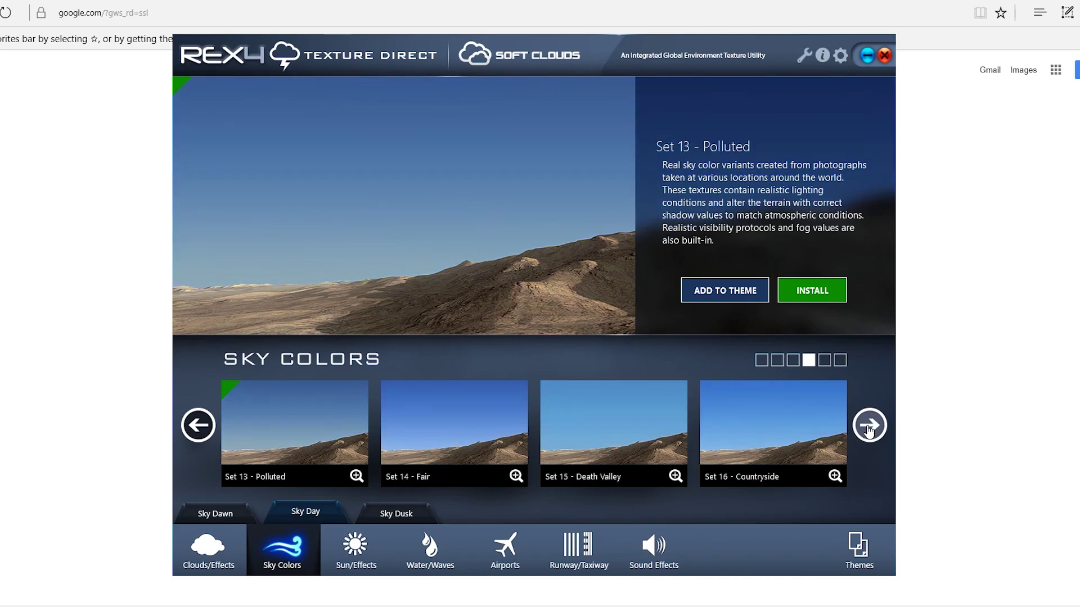
- Review the last day sky color sets again, from Set 21 - Oceanic back to the page starting with Set 13 - Polluted
left_click(866, 432)
left_click(866, 432)
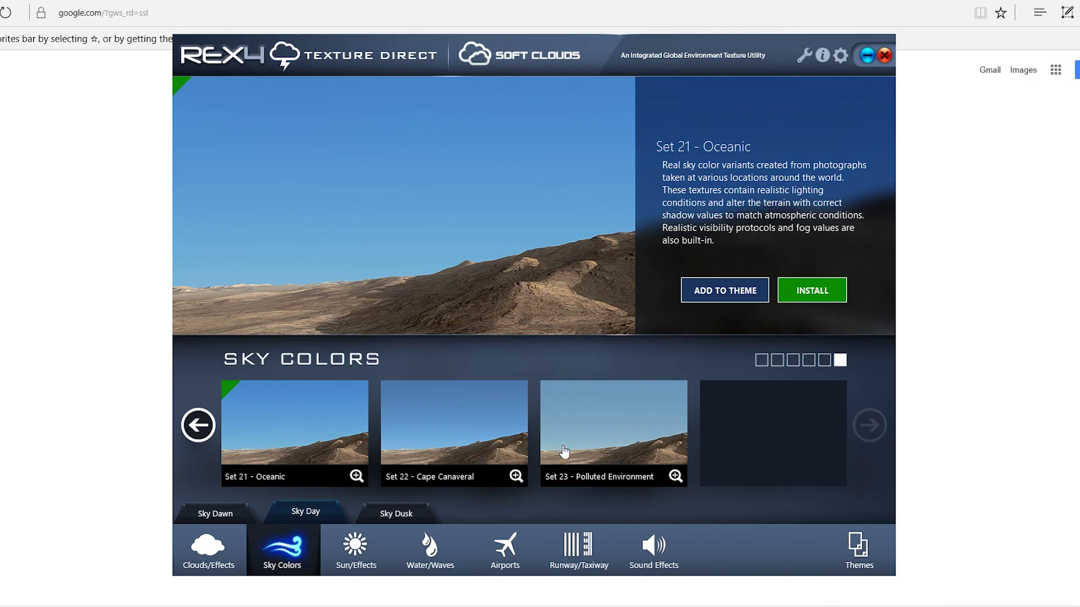
left_click(197, 425)
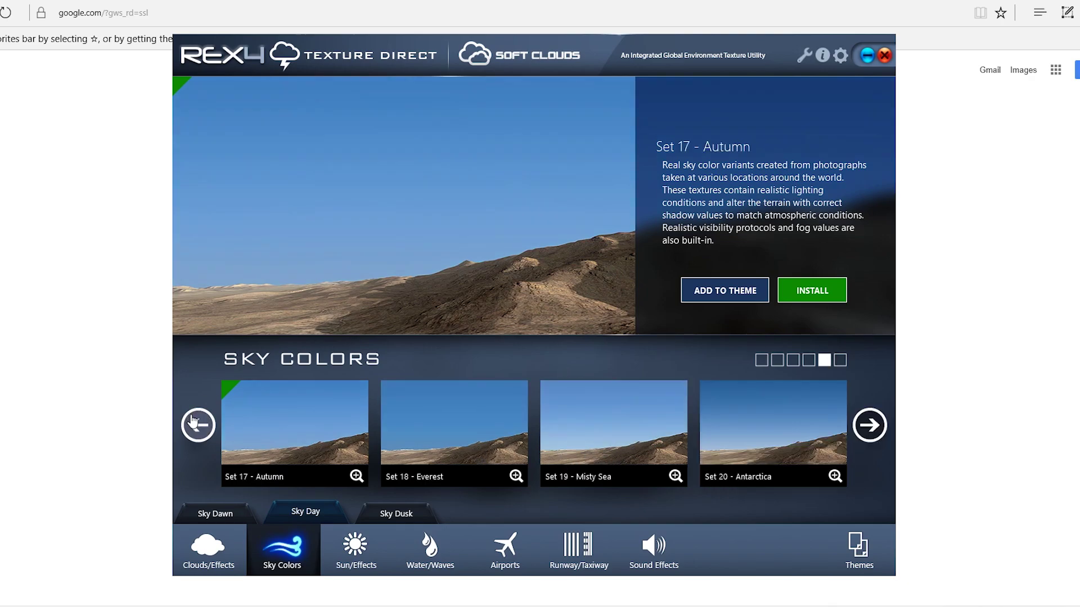
left_click(197, 424)
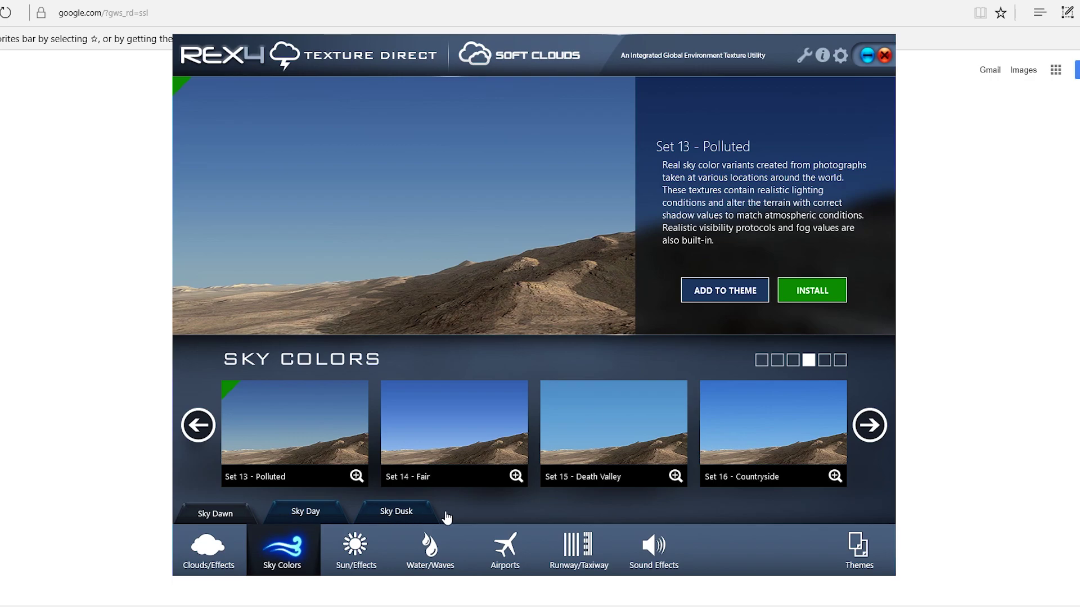
- Browse the dusk sky color sets through to Set 21 - Aussie Sea, and go back to the page with Set 13 - Over The Sea
left_click(404, 515)
left_click(869, 425)
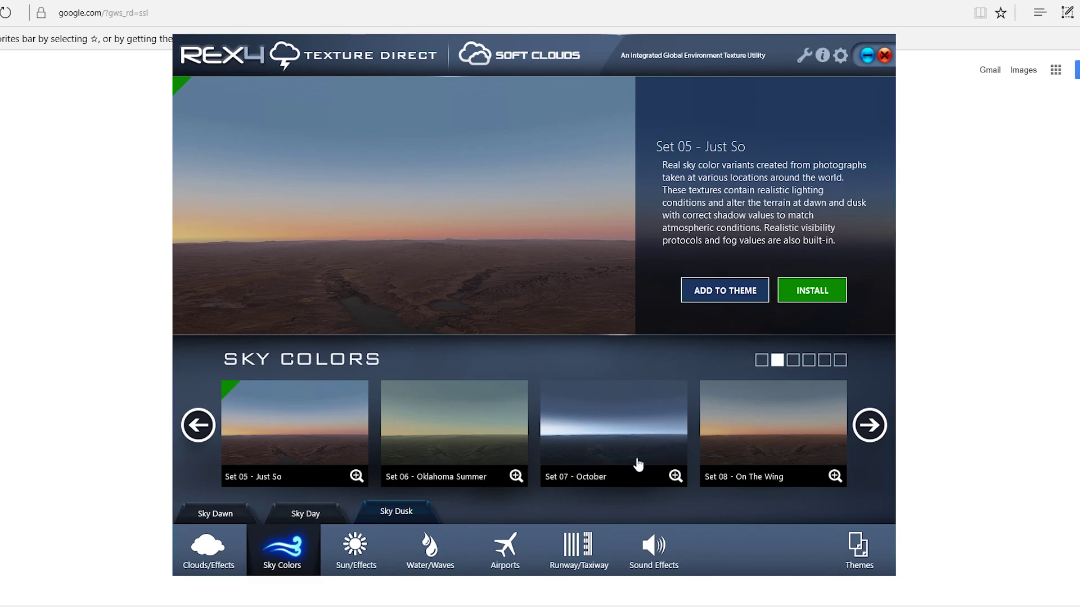
left_click(859, 428)
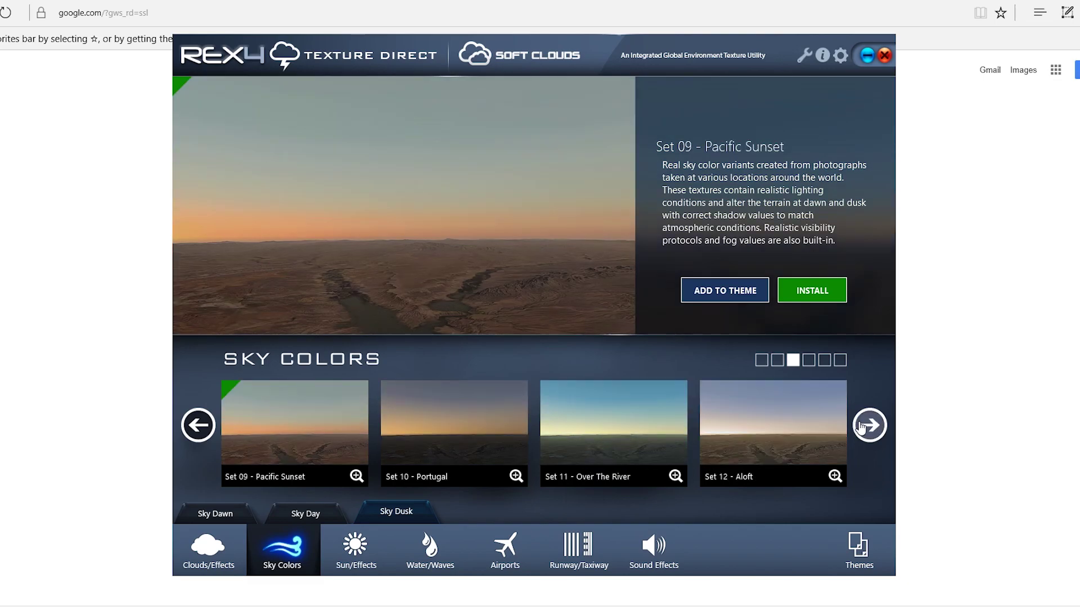
left_click(861, 427)
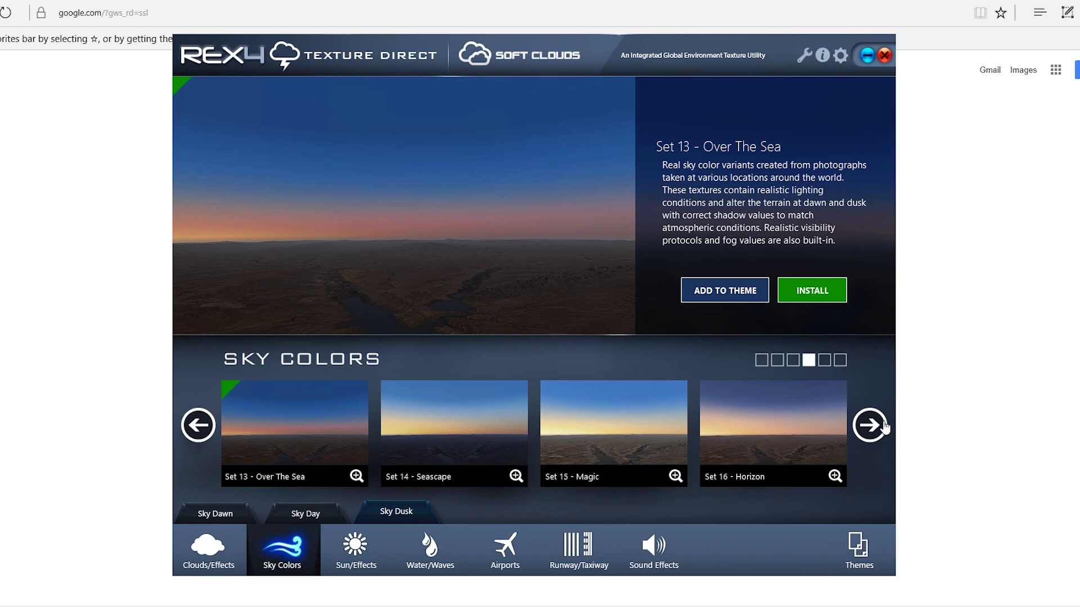
left_click(877, 426)
left_click(878, 427)
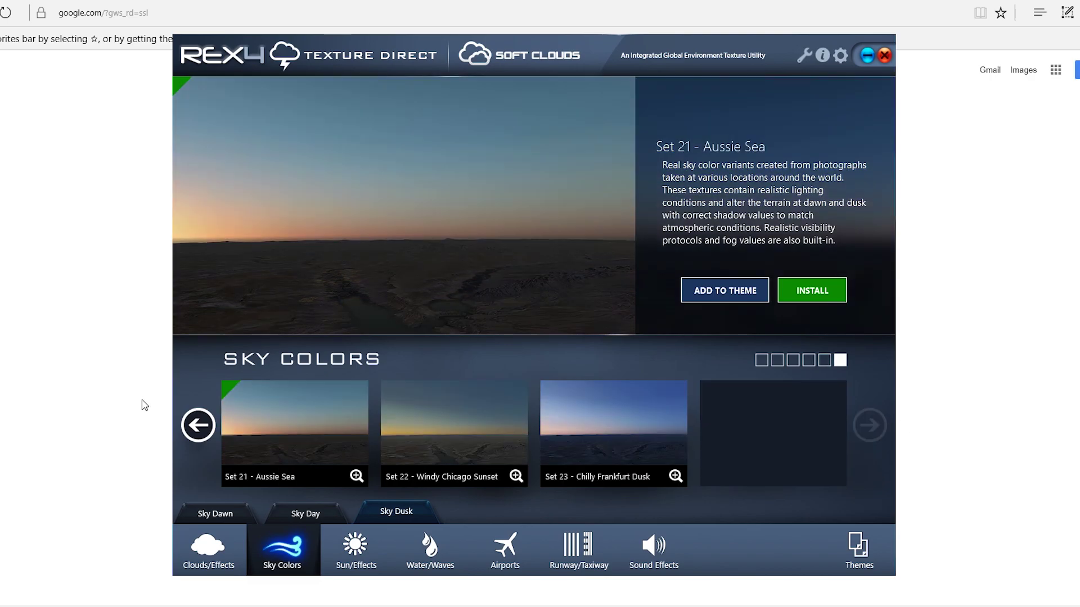
left_click(192, 426)
left_click(196, 426)
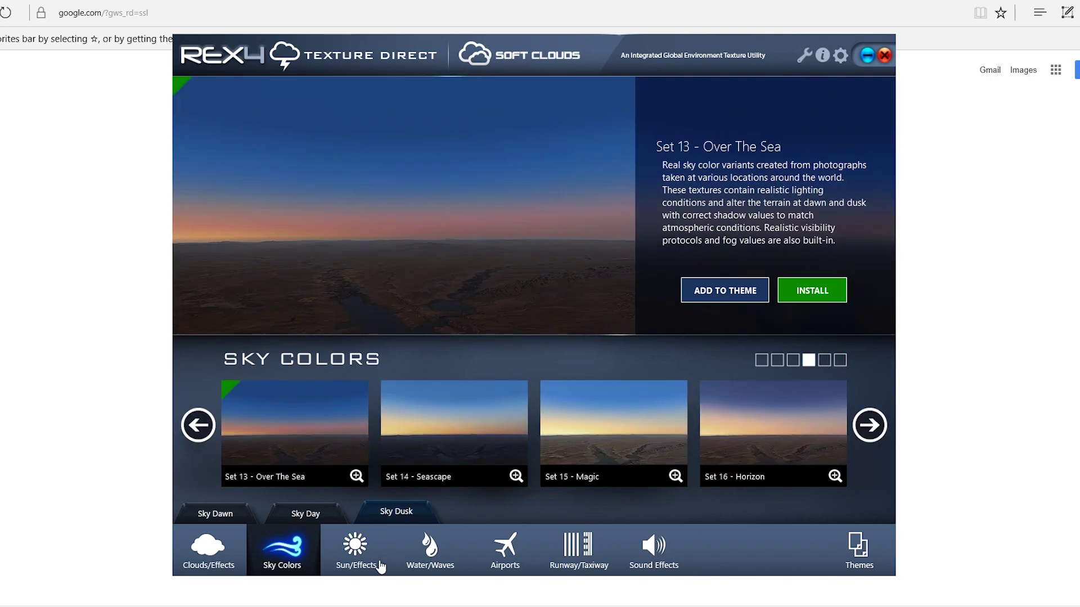
- Browse the sun, flare and special effects sets up to the page with Set 09, and return to Set 01
left_click(355, 545)
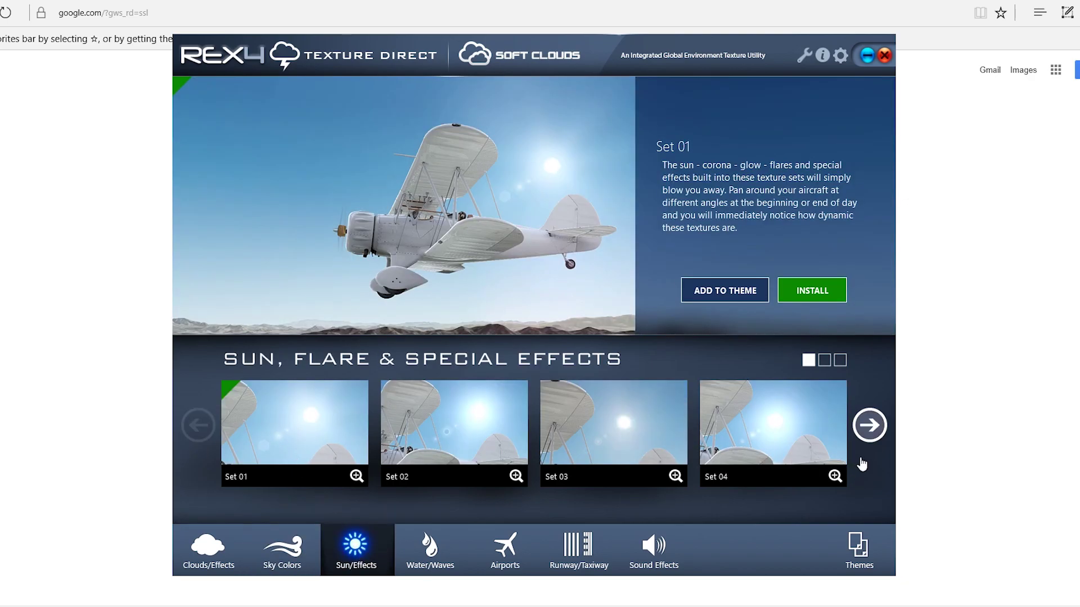
left_click(875, 434)
left_click(872, 430)
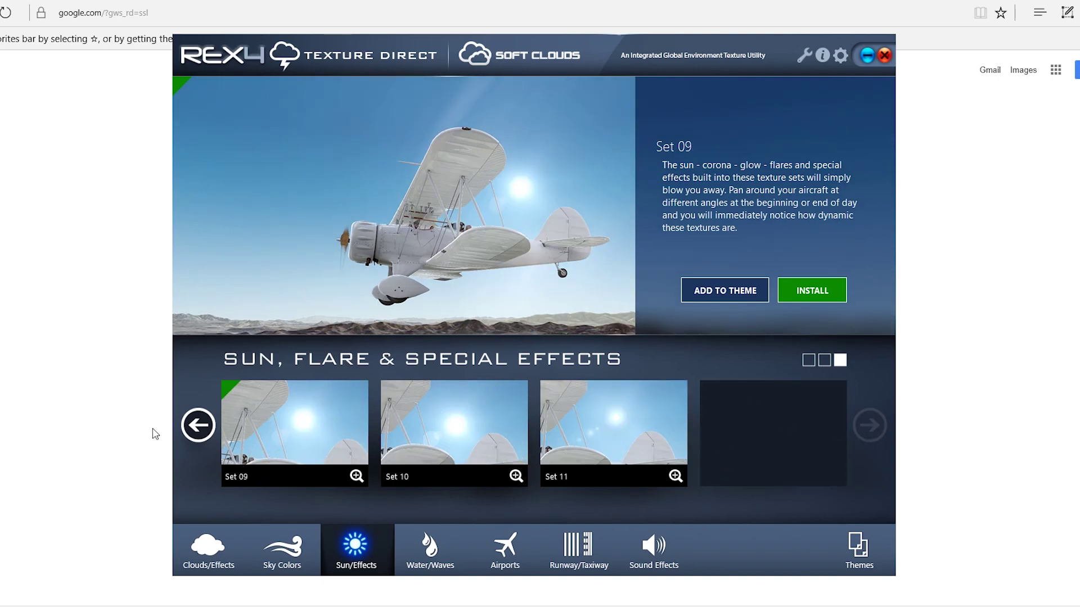
left_click(196, 432)
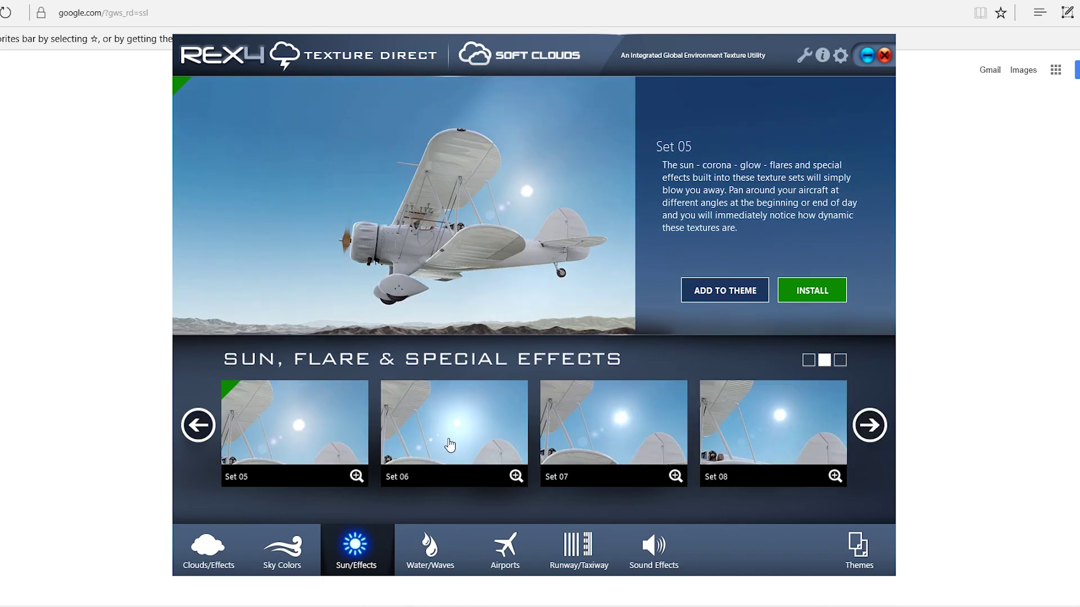
left_click(197, 428)
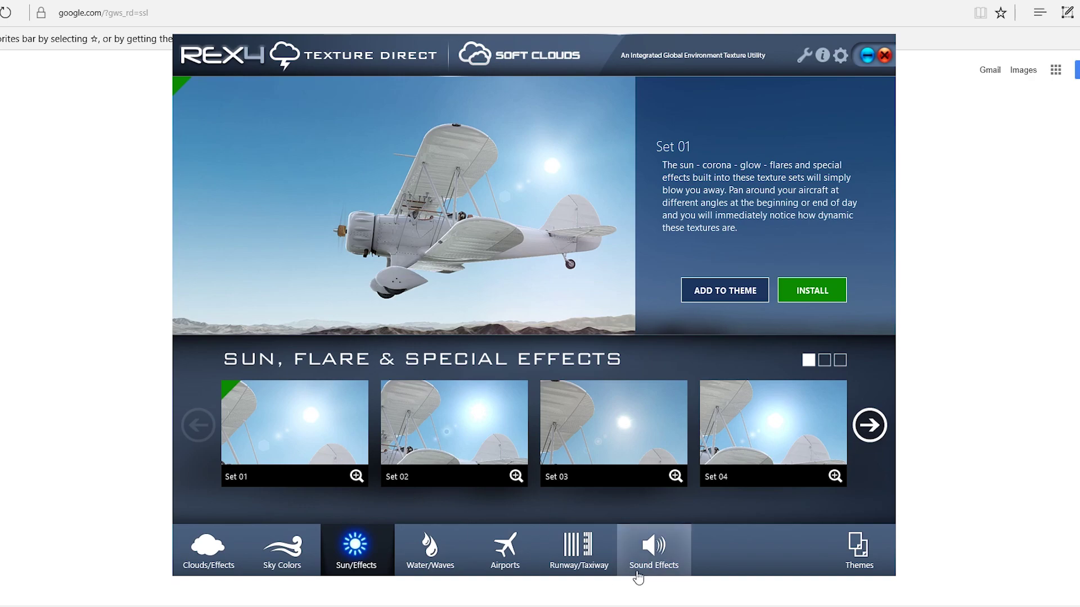
- Browse the global water sets through Set 17 - Medium - Shallow Coral, and the wave animation sets up to Set 05 - Distant Caps 2
left_click(431, 560)
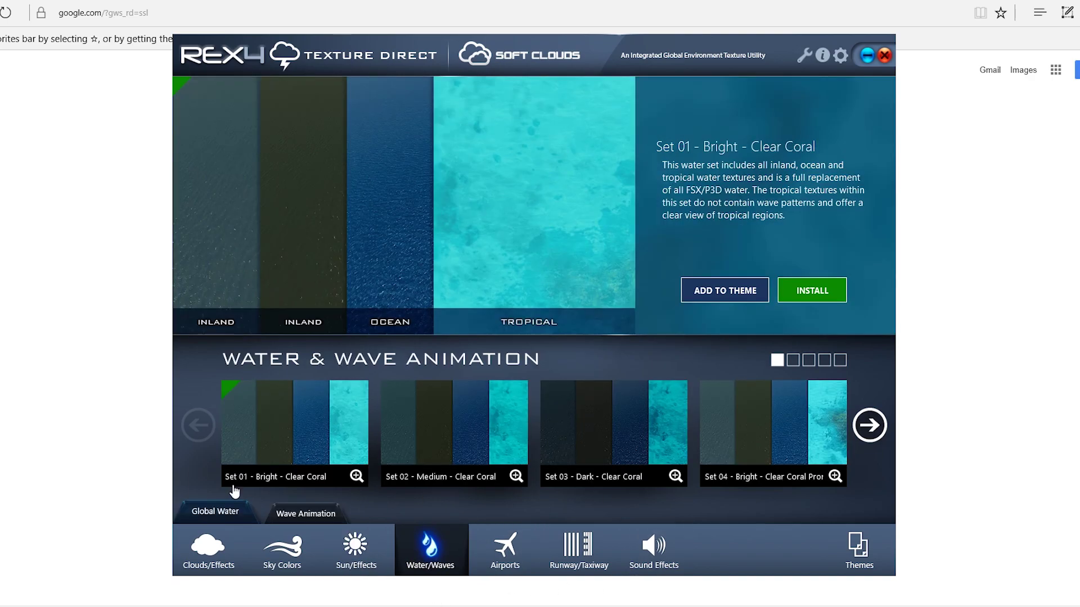
left_click(871, 425)
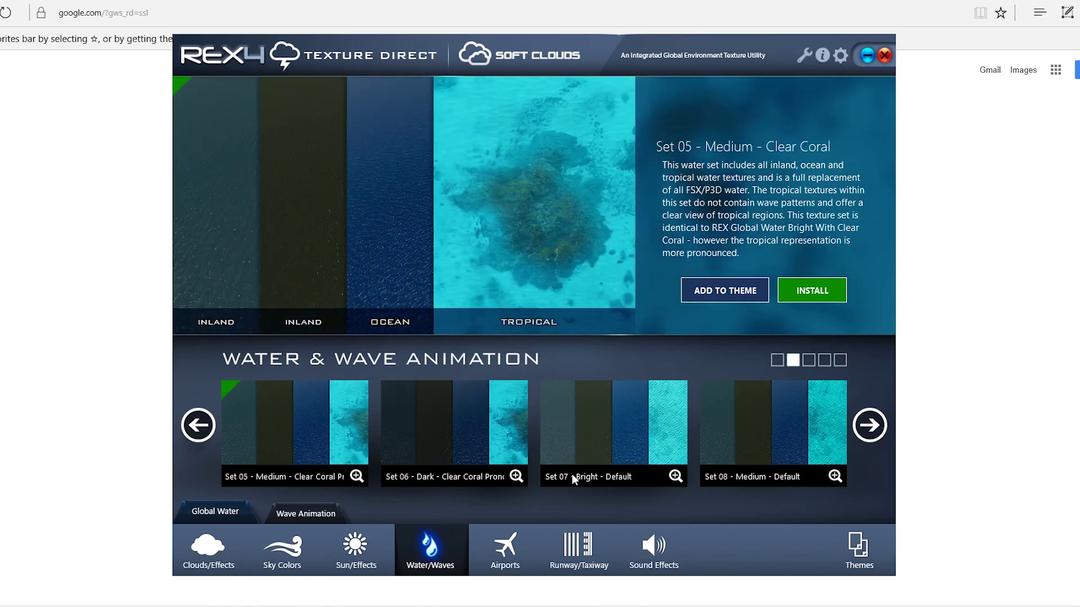
left_click(865, 430)
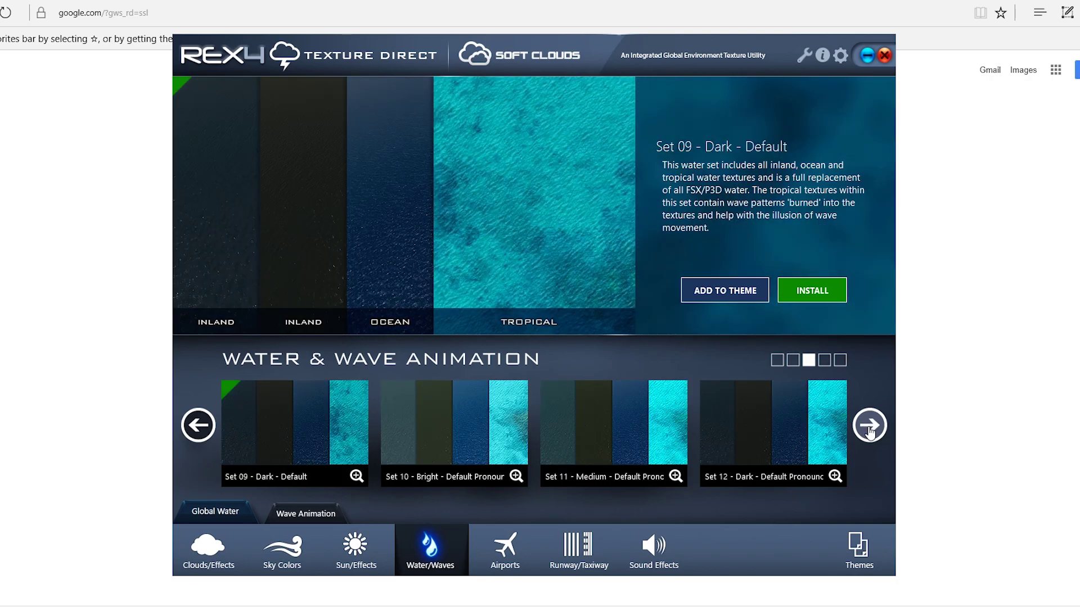
left_click(870, 432)
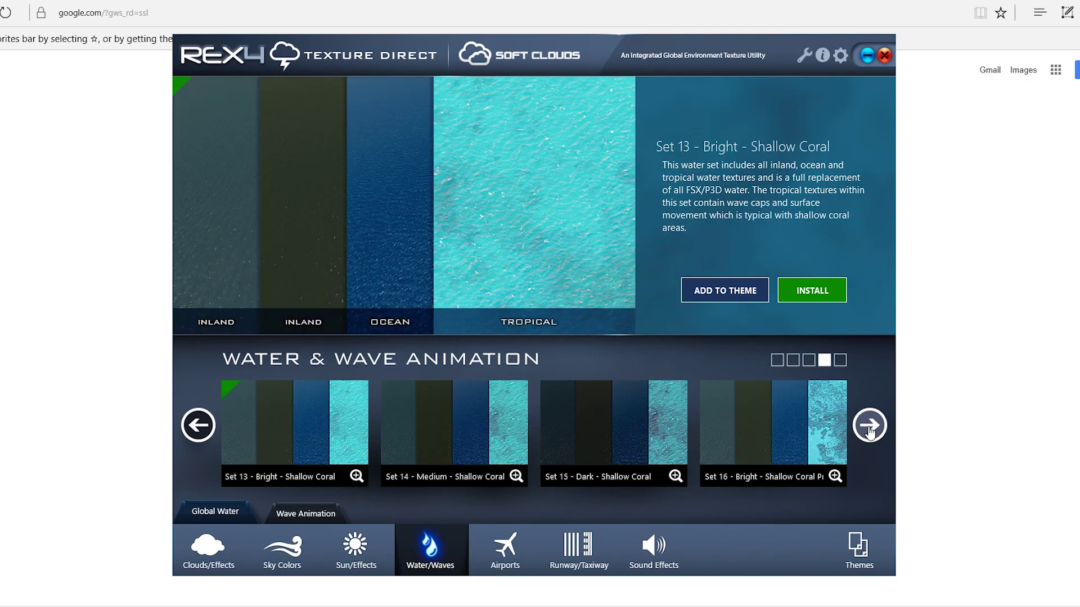
left_click(870, 428)
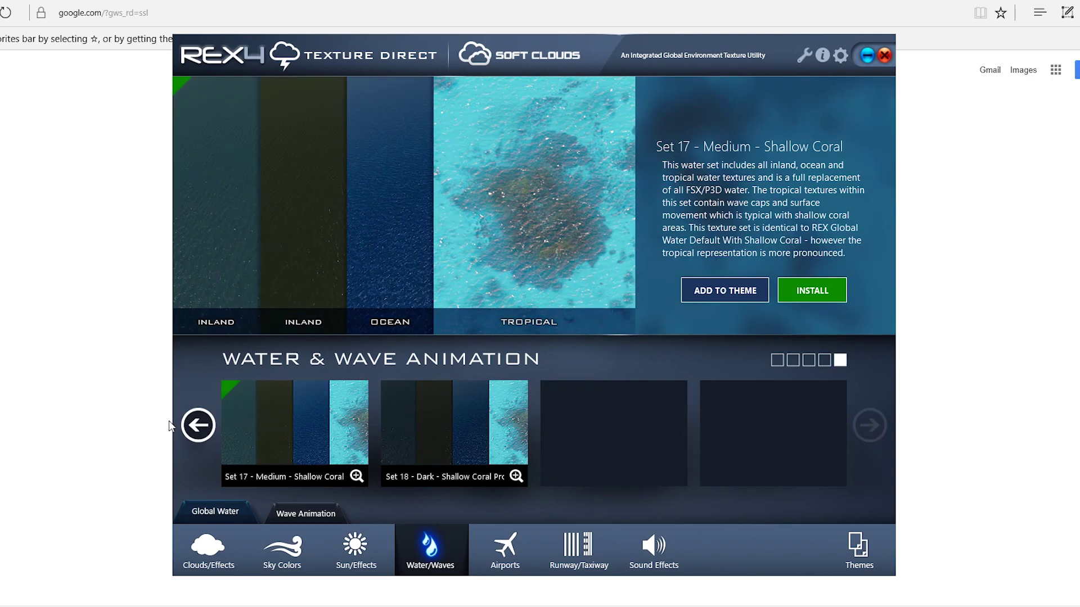
left_click(197, 426)
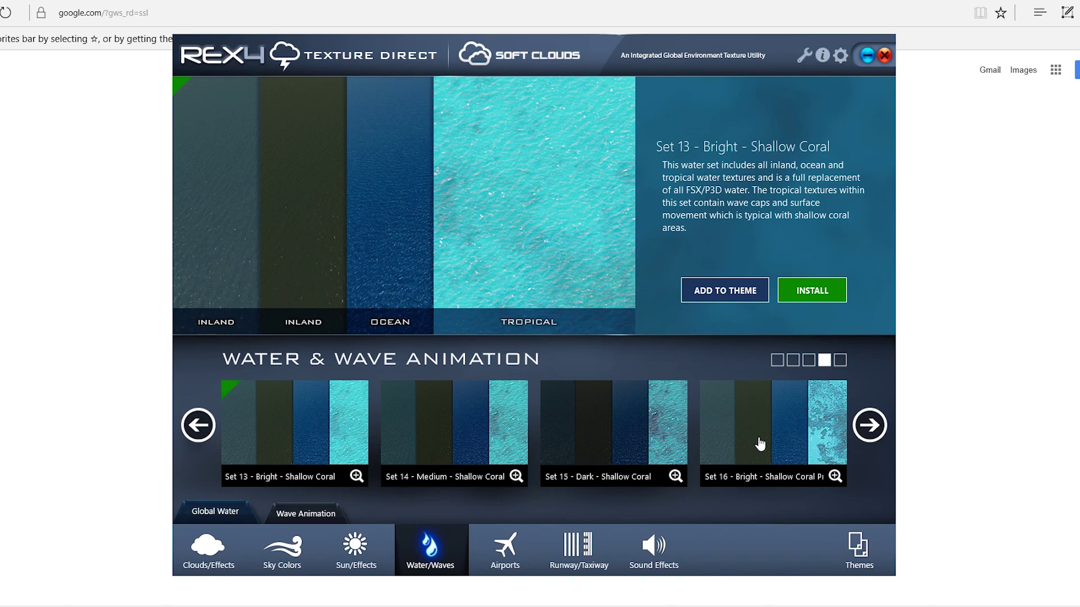
left_click(292, 519)
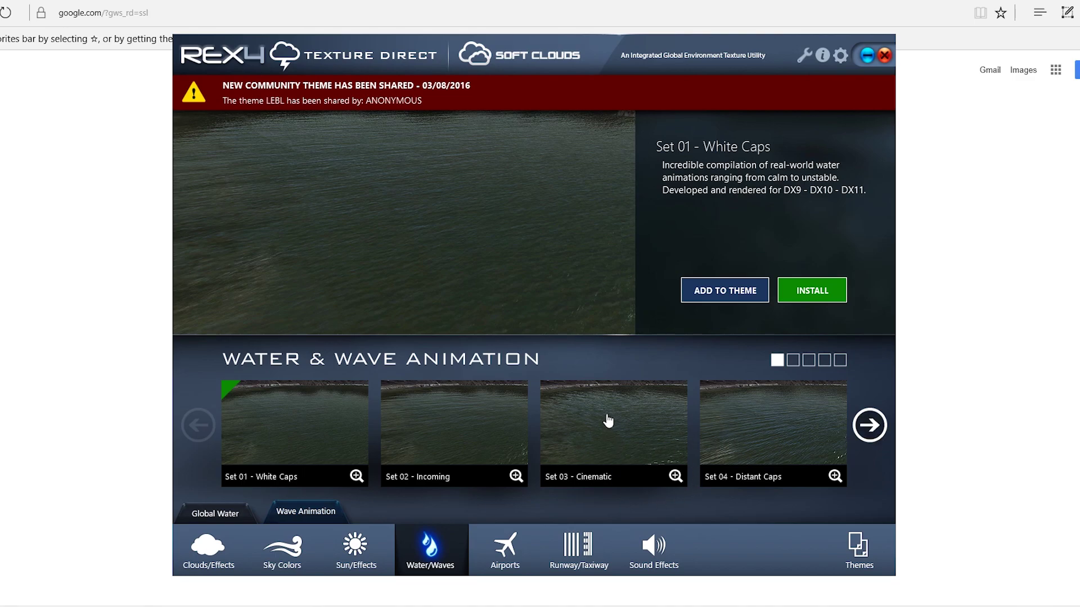
left_click(871, 429)
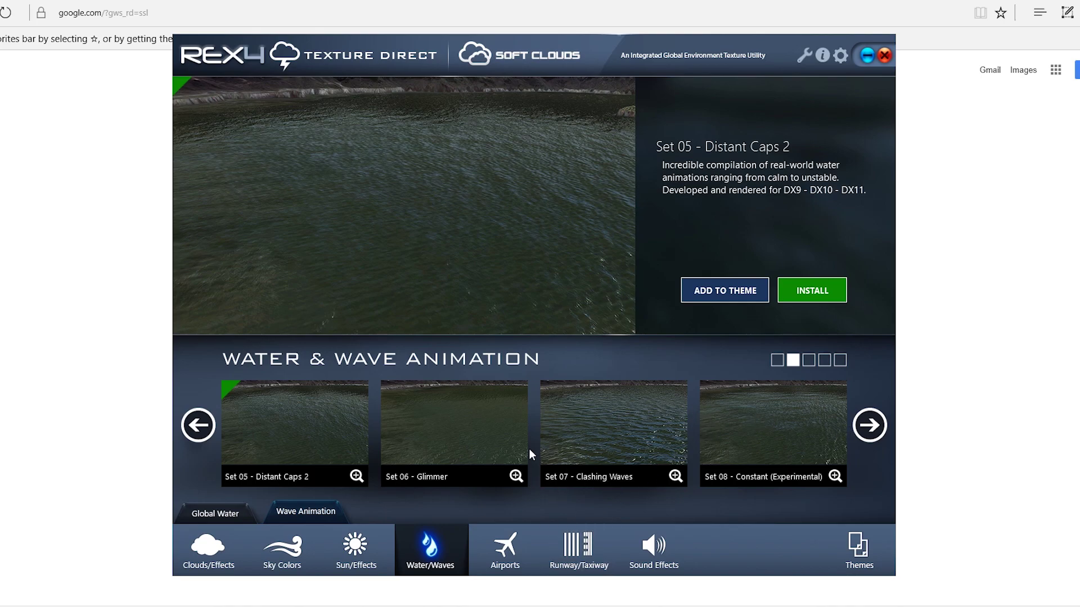
- Browse the airport lighting sets up to Set 09 - Classic Glow and return to Set 01 - 4-Point Subtle Horizontal
left_click(503, 561)
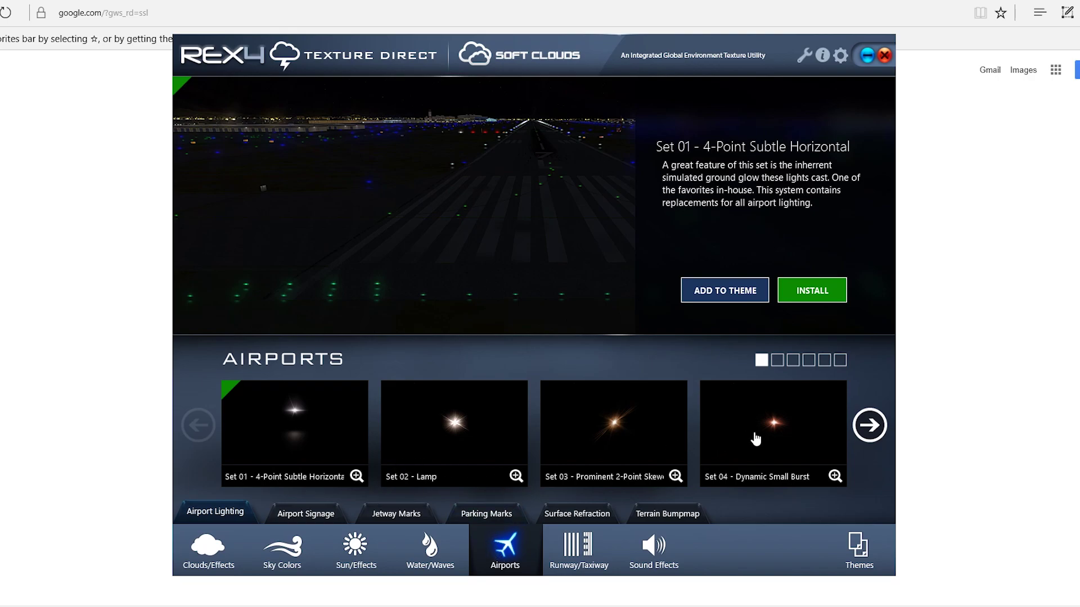
left_click(871, 425)
left_click(877, 427)
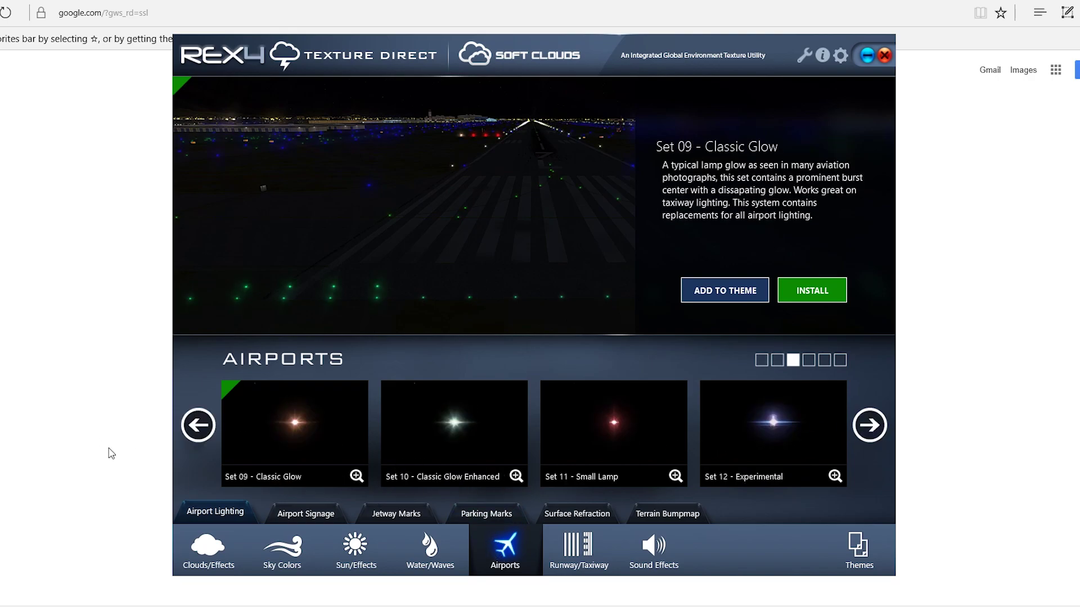
left_click(189, 430)
left_click(187, 431)
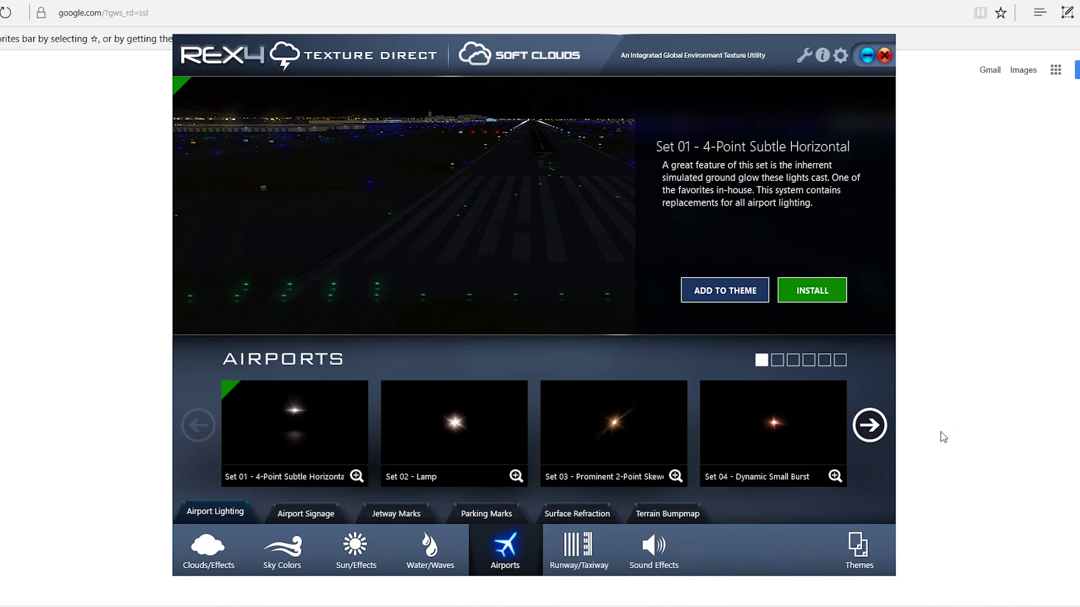
- Page through the airport lighting sets past Set 13 - Standard 4-Point, and return to the first page
left_click(871, 427)
left_click(876, 428)
left_click(876, 429)
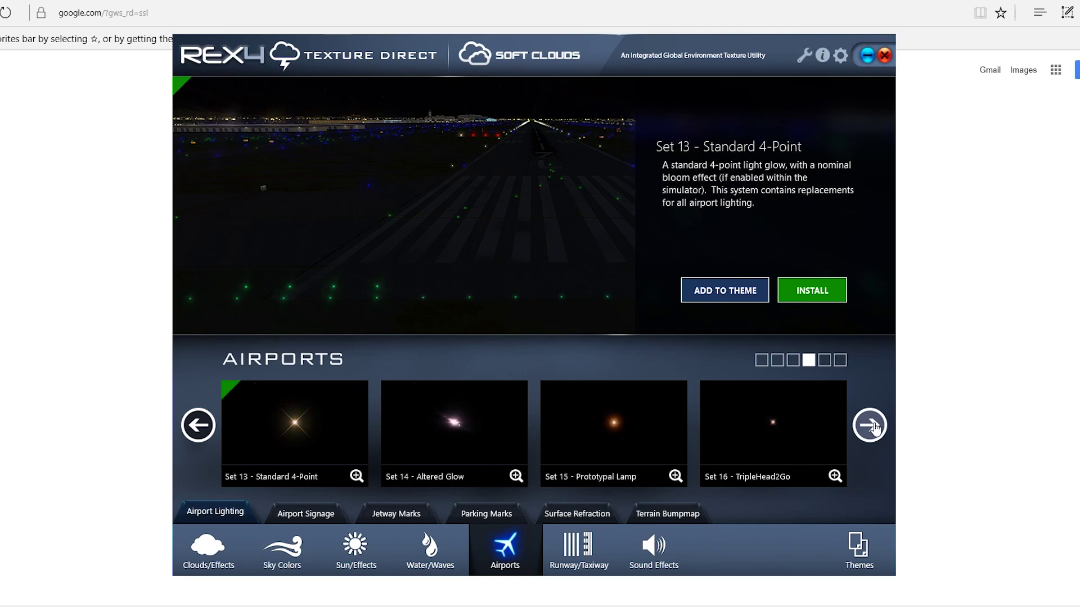
left_click(873, 427)
left_click(187, 423)
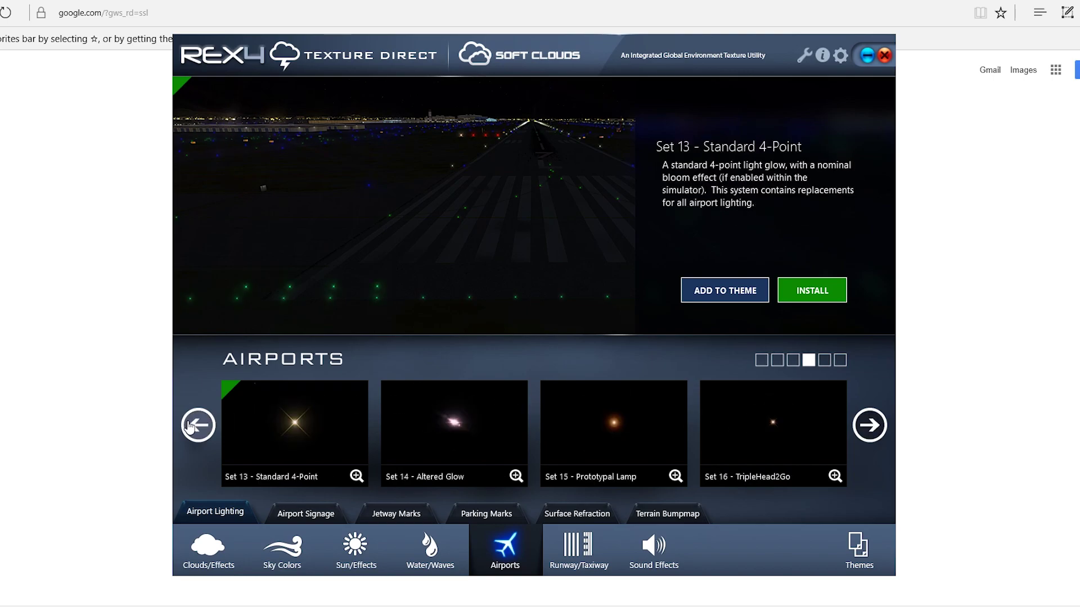
left_click(187, 423)
left_click(187, 423)
left_click(187, 423)
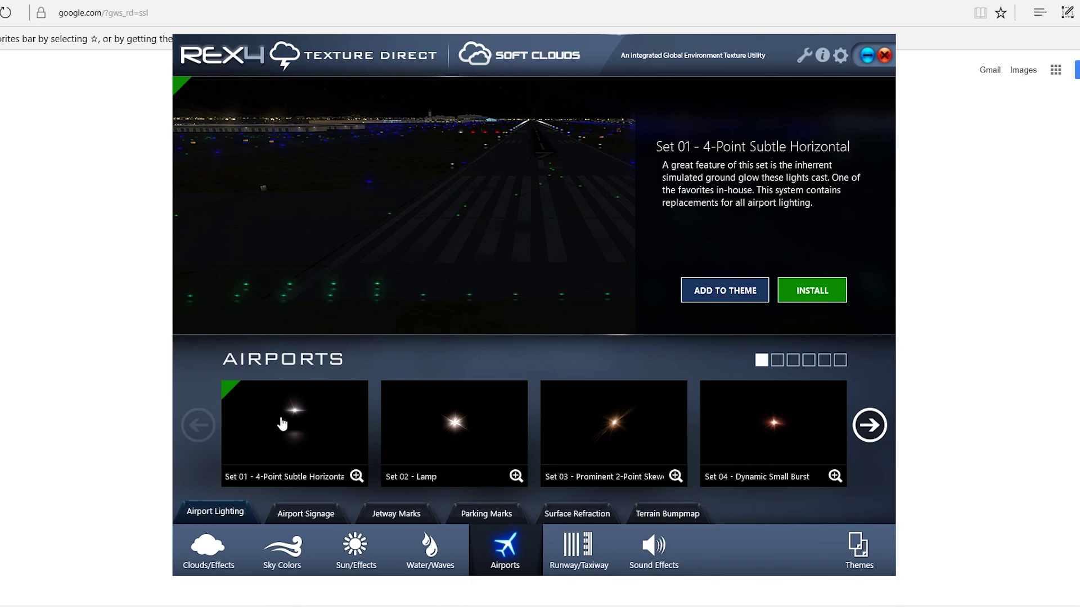
- Browse all airport lighting sets through to Set 21 - Predominance, and go back to Set 01 - 4-Point Subtle Horizontal
left_click(870, 428)
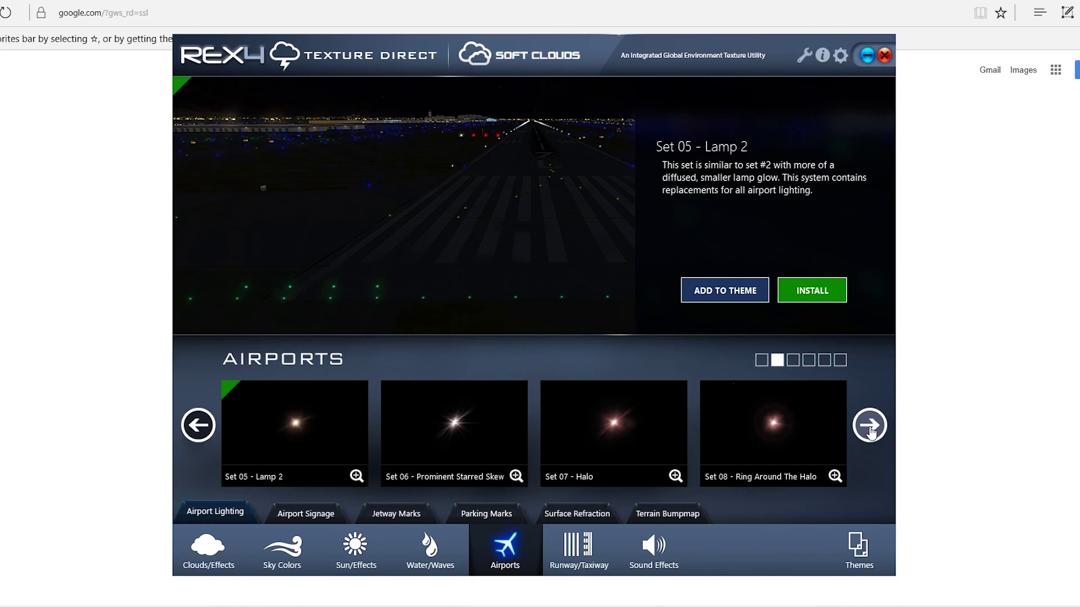
left_click(870, 429)
left_click(870, 429)
left_click(870, 428)
left_click(870, 428)
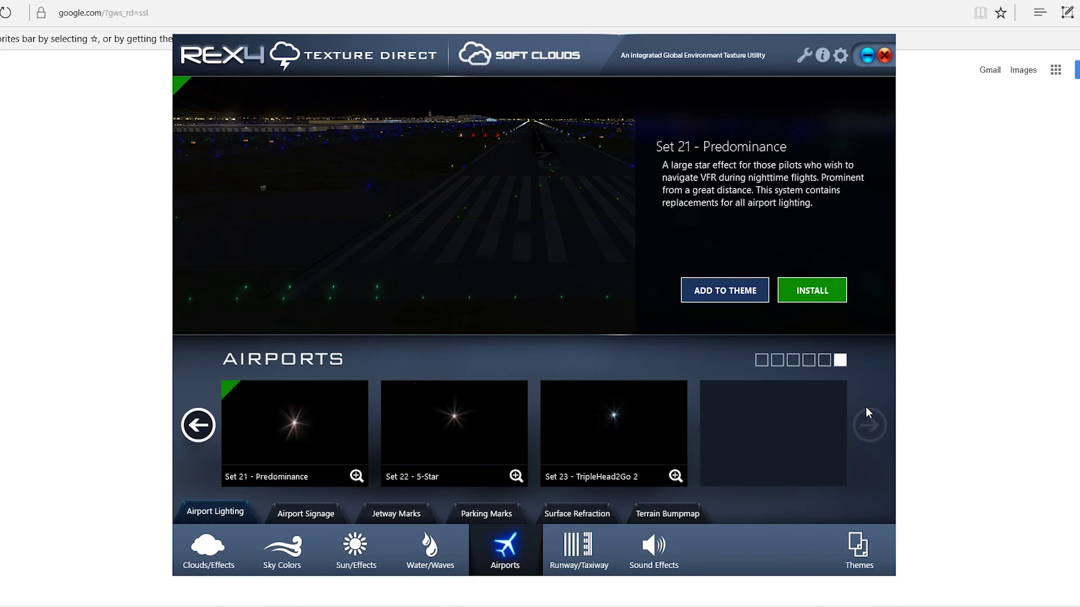
left_click(197, 433)
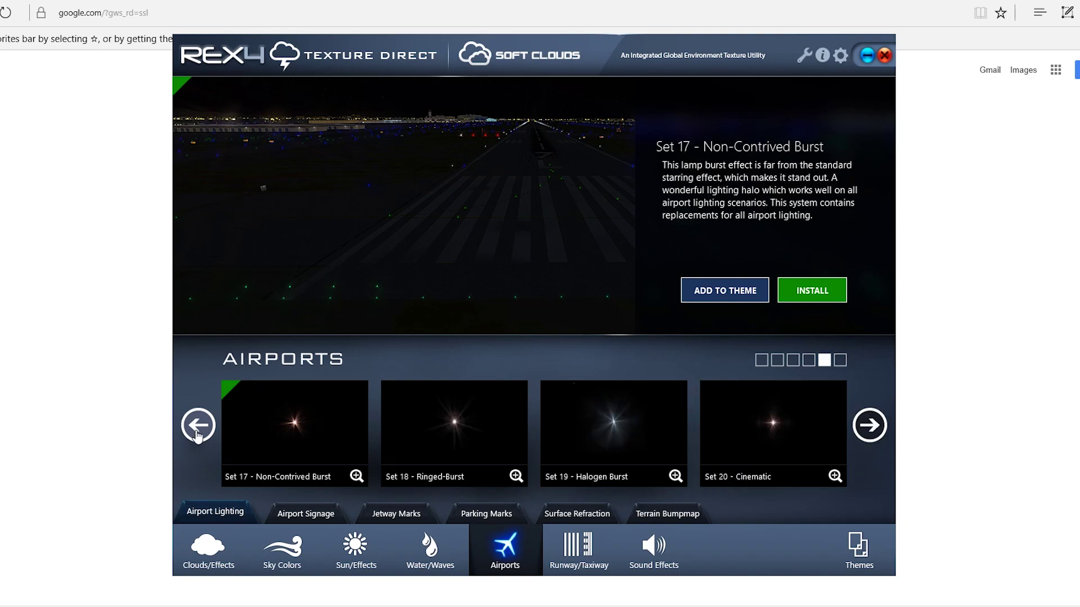
left_click(196, 433)
left_click(197, 433)
left_click(197, 433)
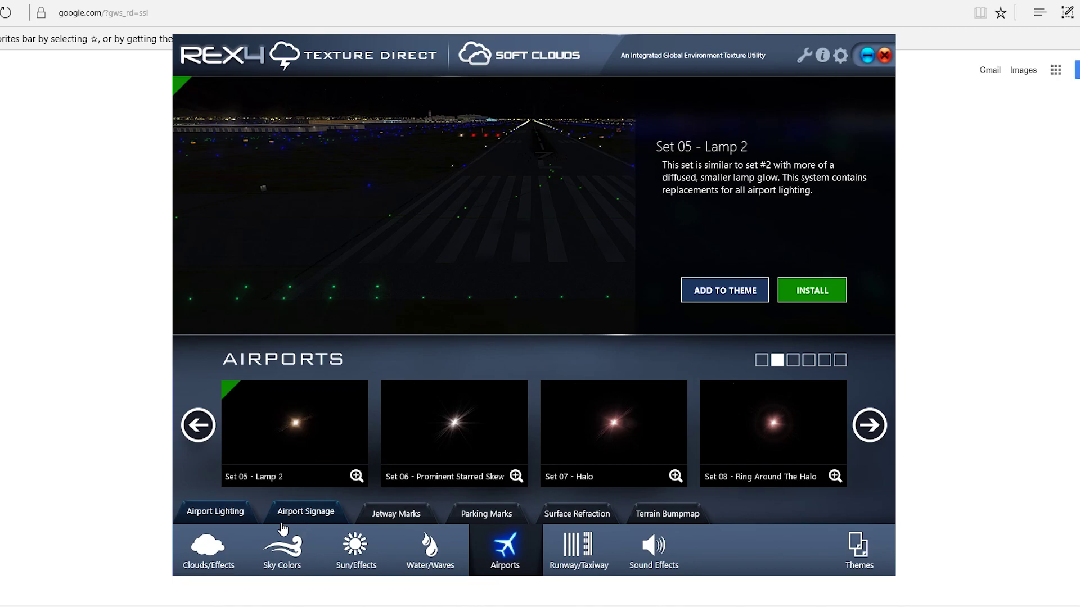
left_click(225, 522)
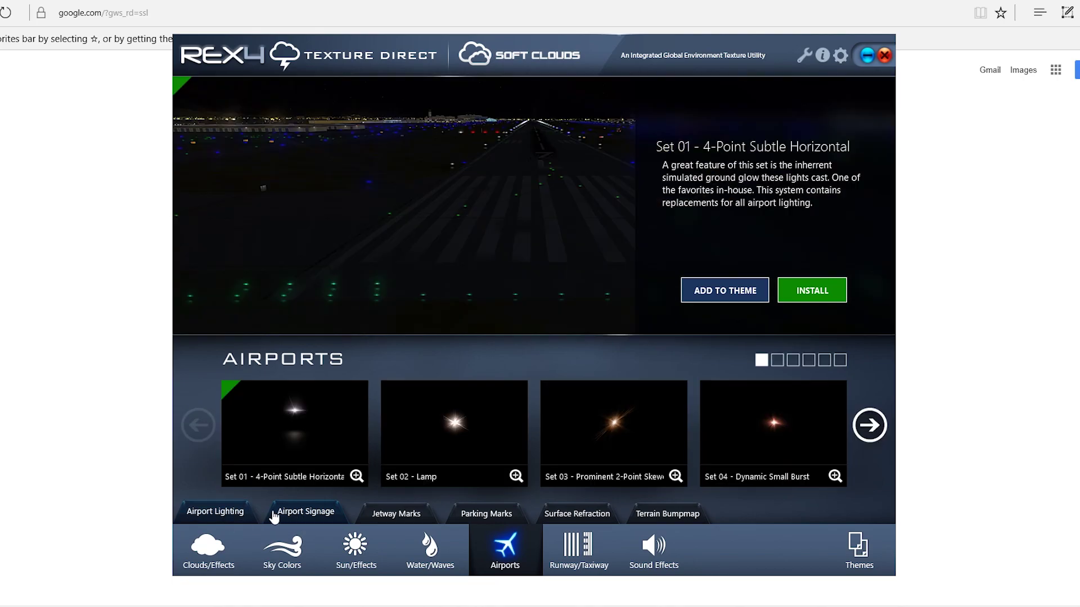
- View the airport signage, jetway marks, parking marks and surface refraction texture sets
left_click(308, 519)
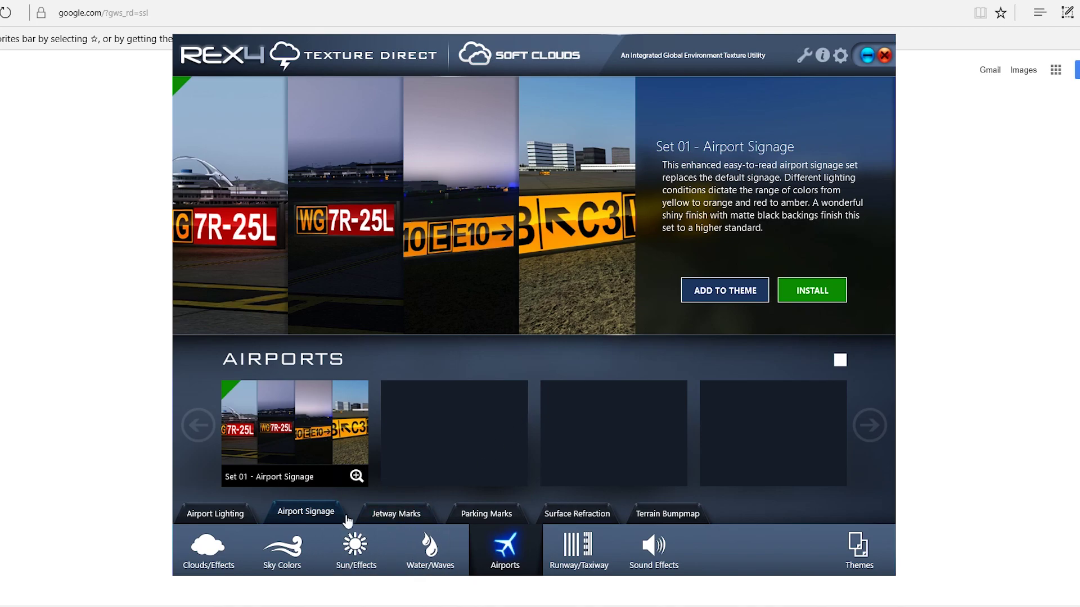
left_click(392, 517)
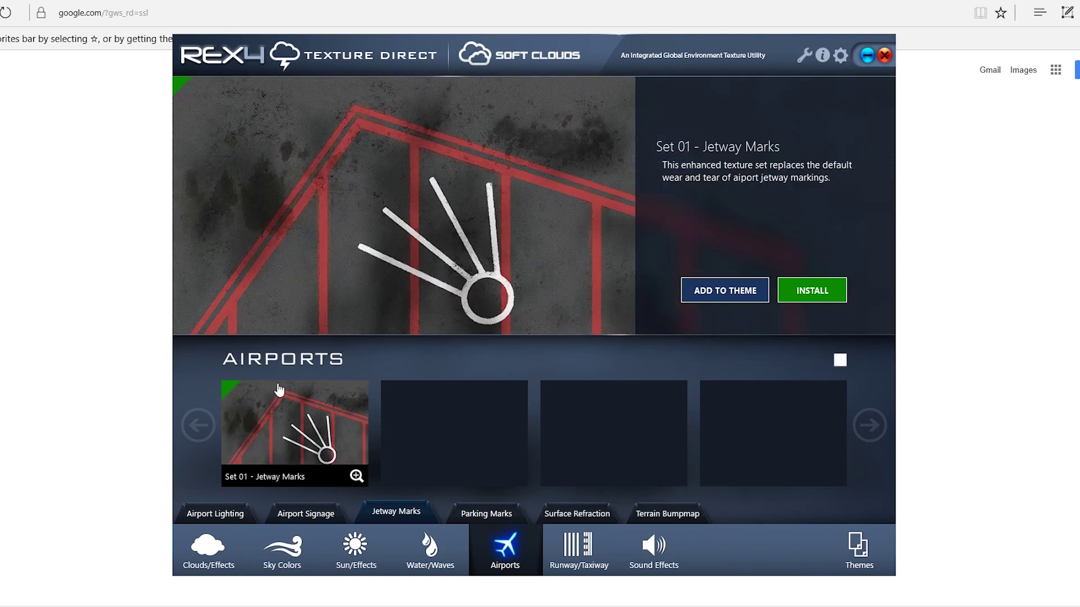
left_click(493, 521)
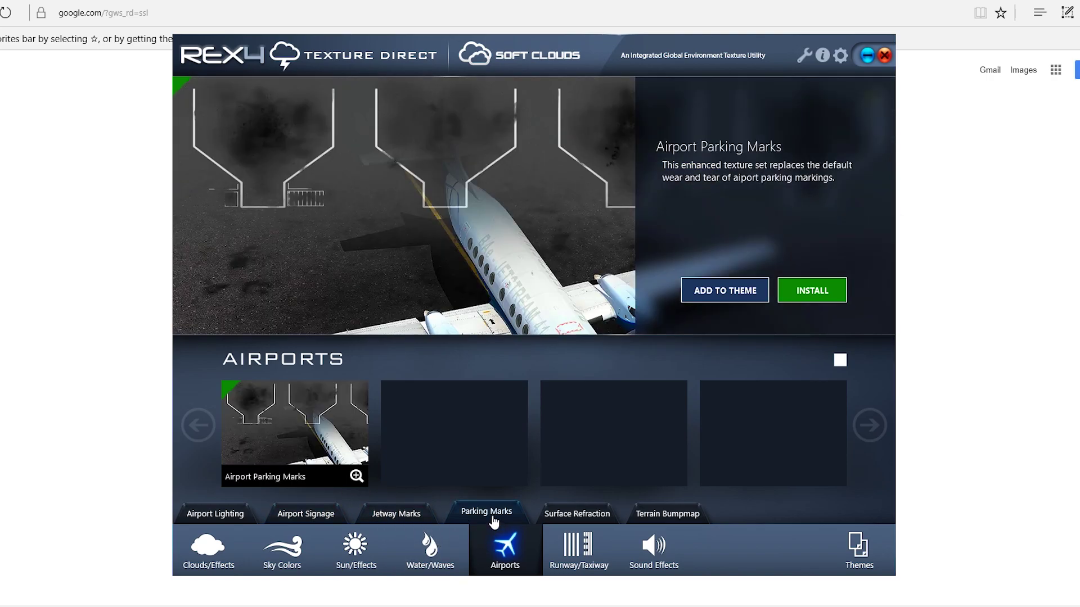
left_click(572, 522)
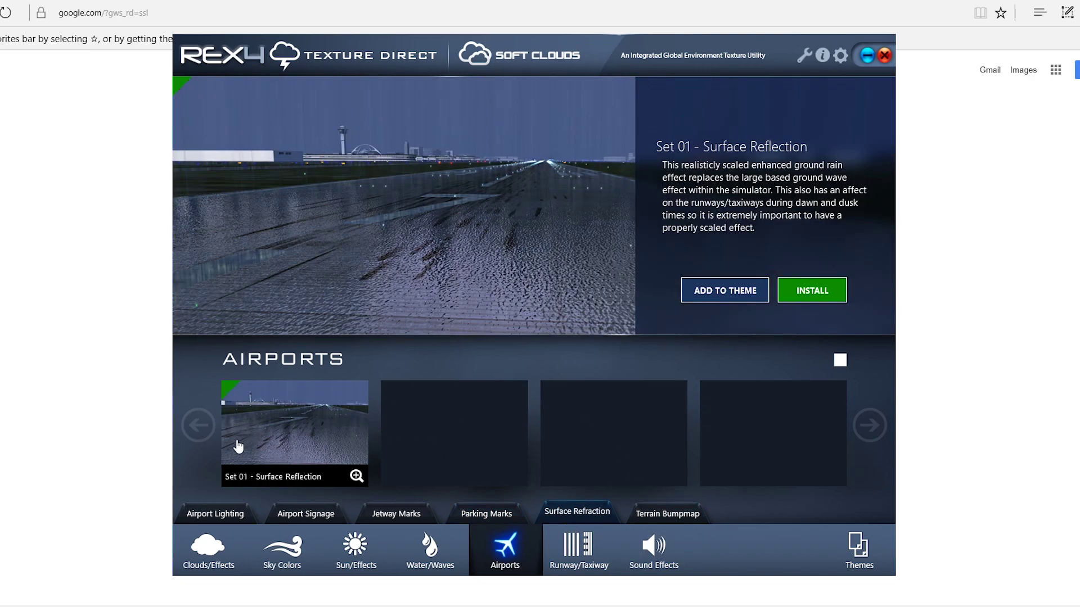
- Browse the airport terrain bumpmap sets through Set 05 - Concrete 3, revisit Set 03 - Freshly Cut Grass, and return to Set 01 - Concrete
left_click(681, 519)
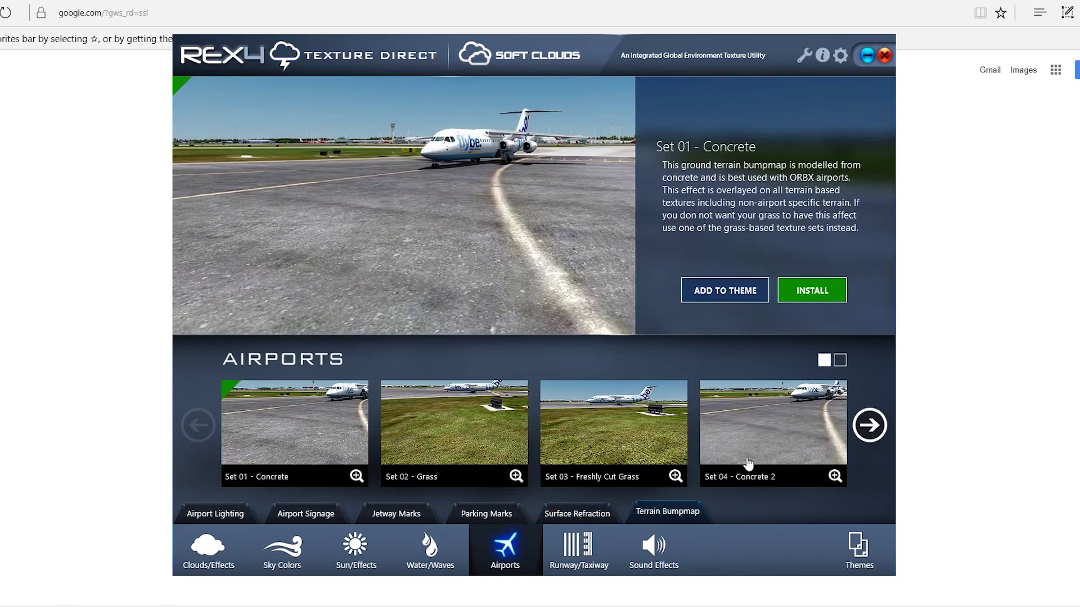
left_click(594, 427)
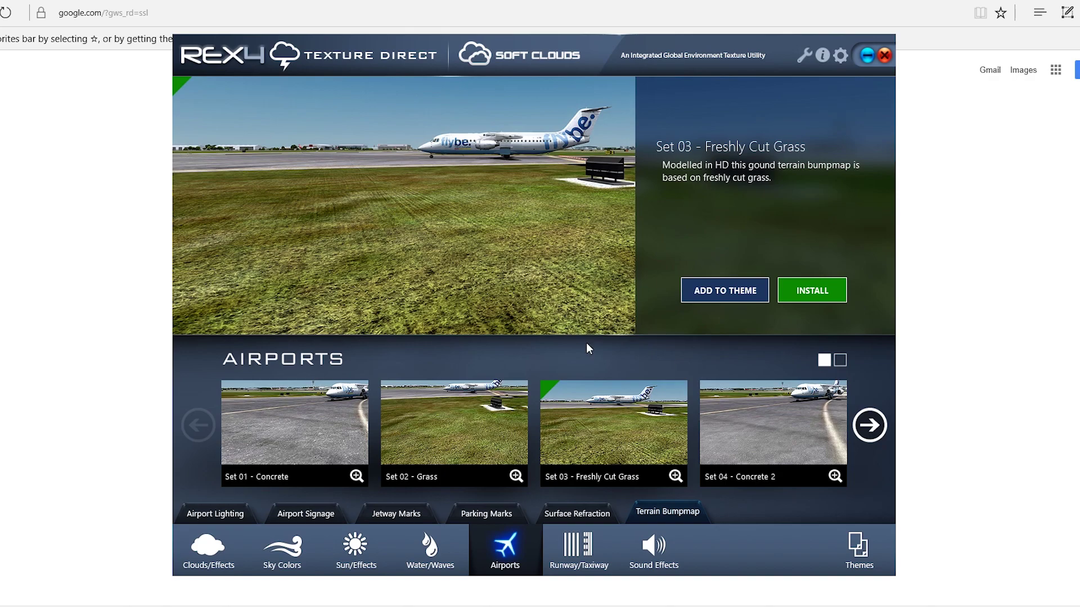
left_click(484, 447)
left_click(623, 448)
left_click(833, 430)
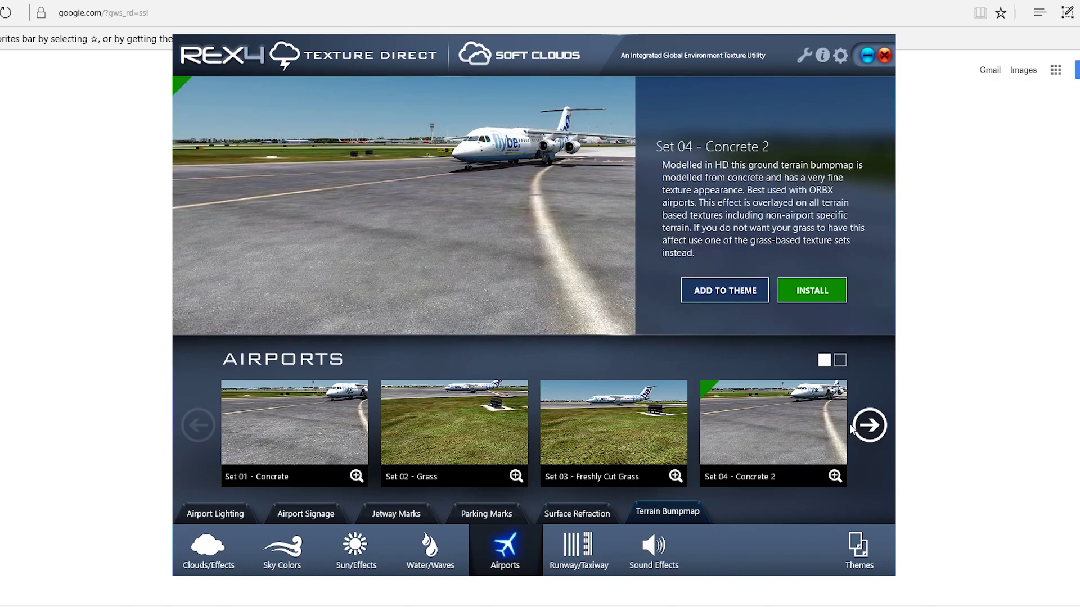
left_click(859, 430)
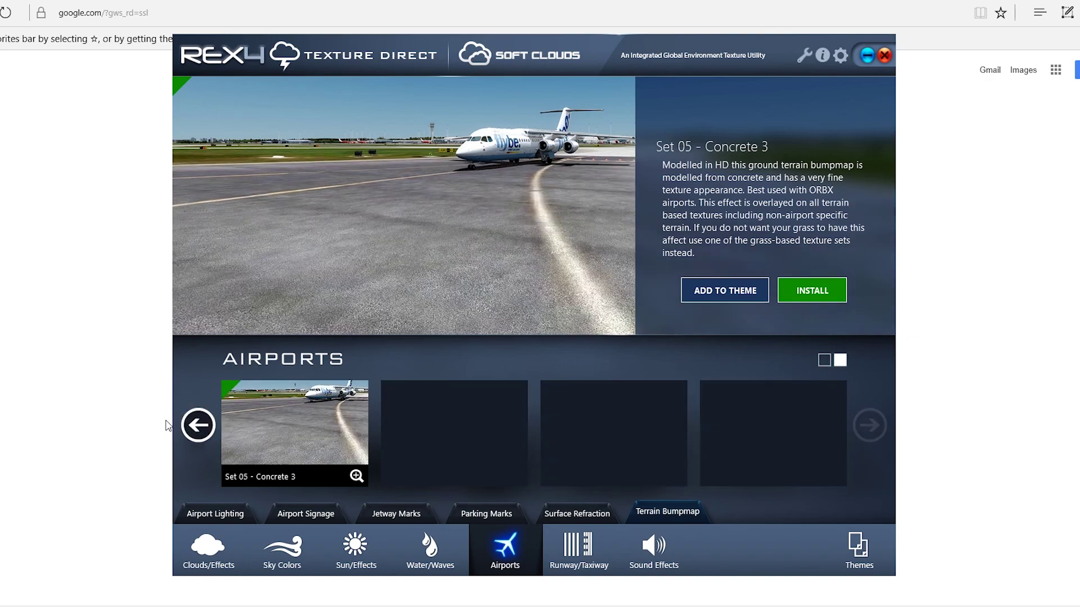
left_click(198, 426)
left_click(586, 438)
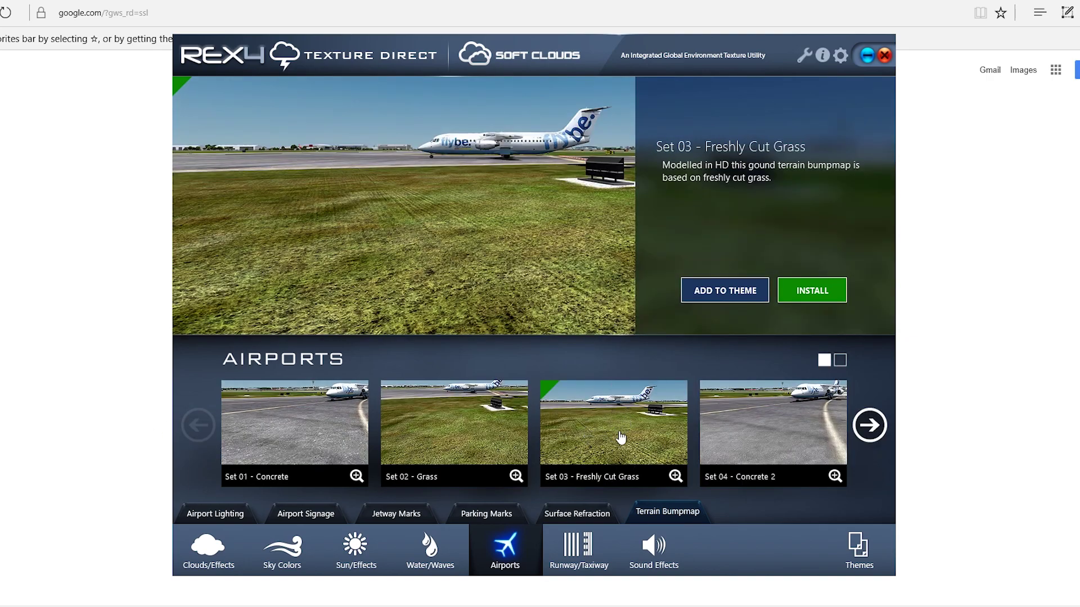
left_click(677, 516)
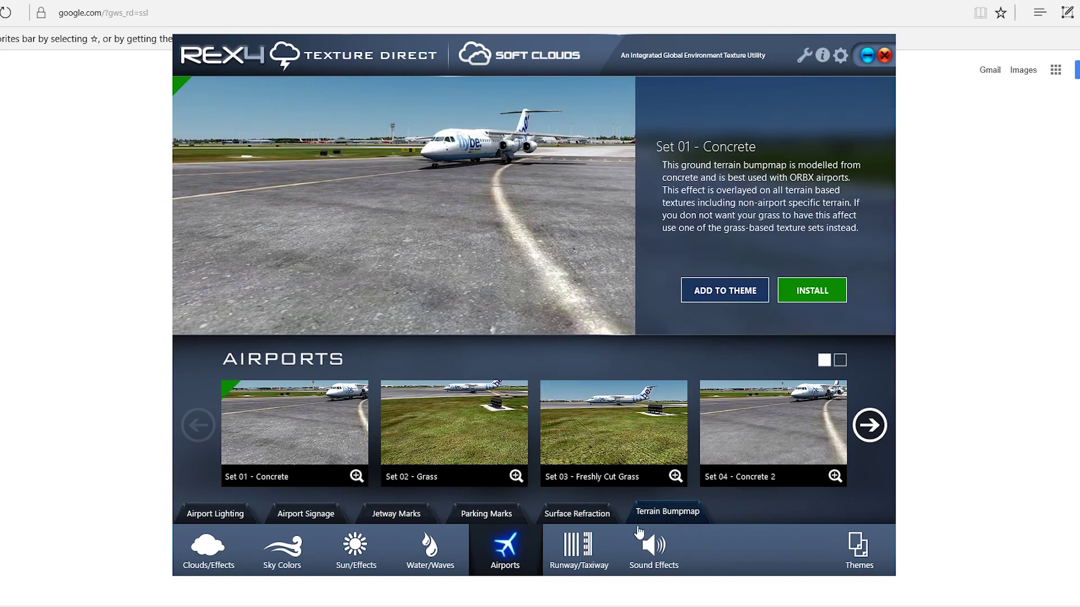
- Open the runway and taxiway textures and page through the asphalt runway sets to Set 09 - Asphalt Heavy Use
left_click(592, 554)
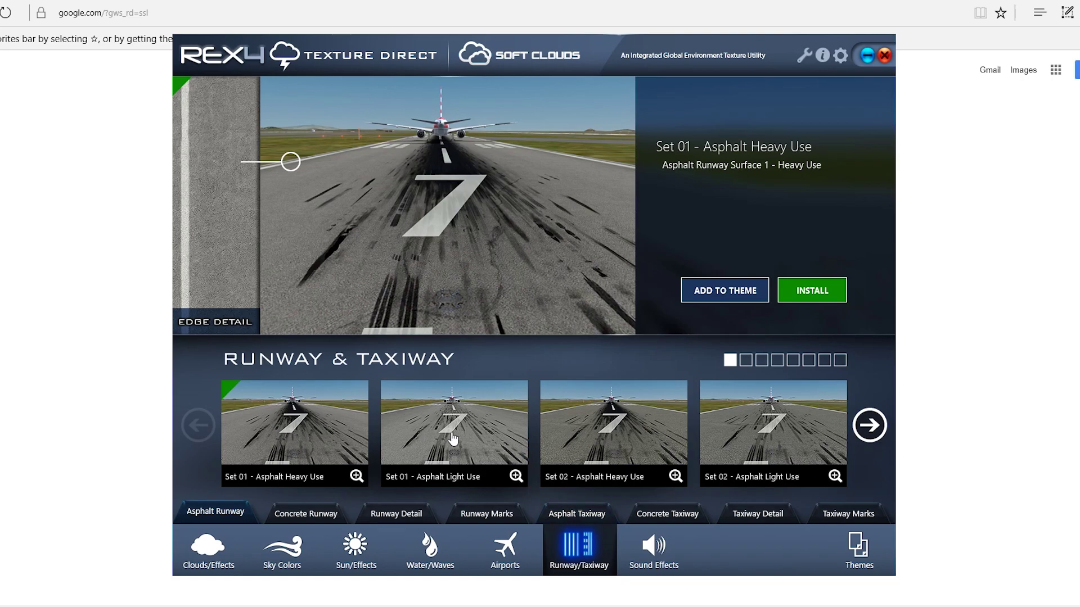
left_click(608, 426)
left_click(869, 424)
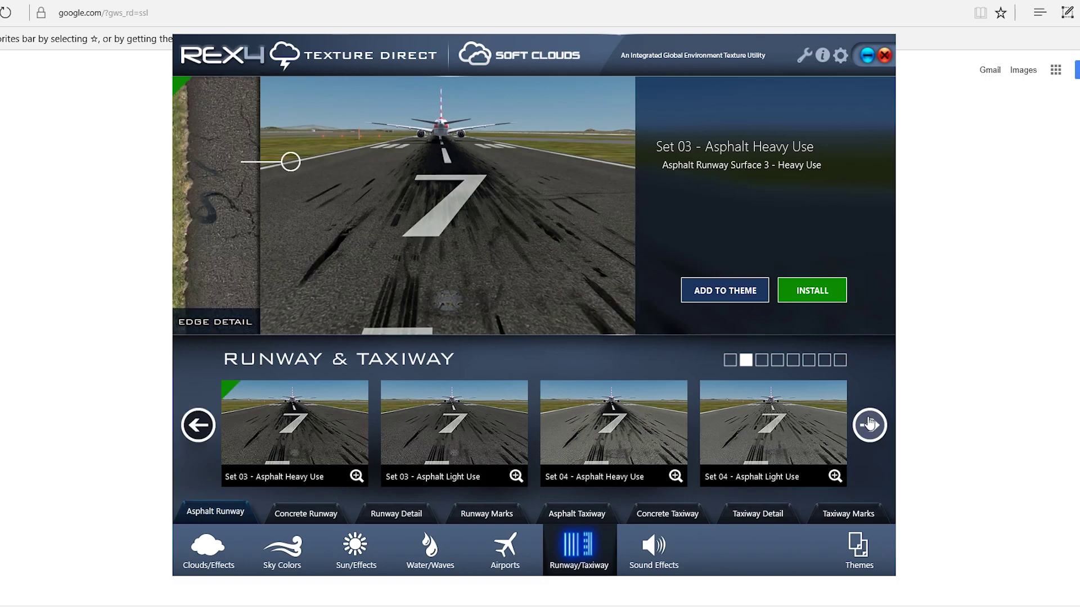
left_click(869, 425)
left_click(869, 425)
left_click(869, 425)
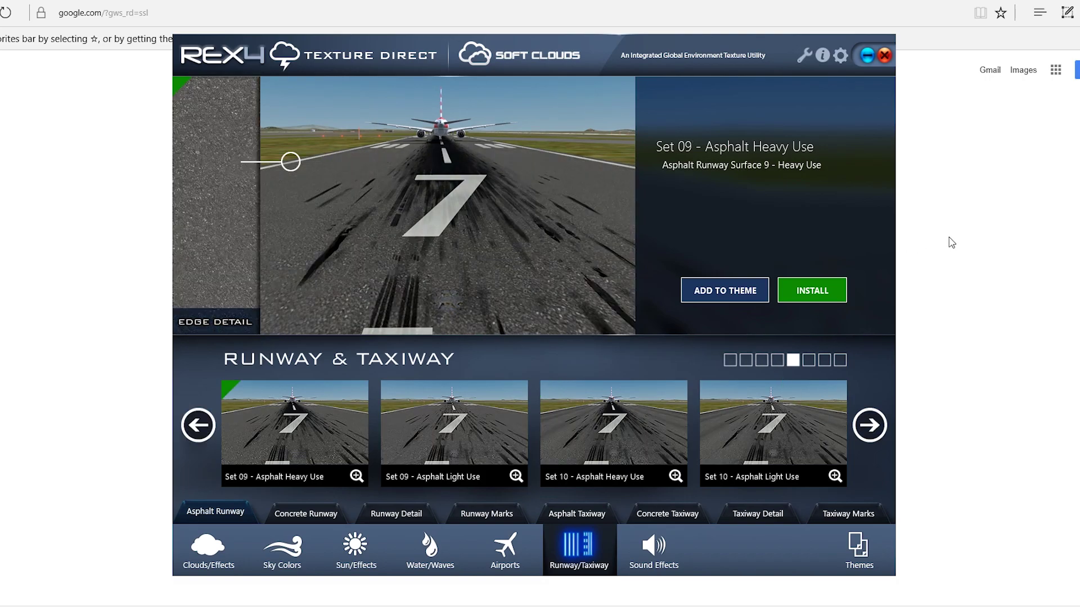
- Switch to Google Maps in the browser and examine the runway surfaces and tire marks at Seattle-Tacoma International Airport up close
left_click(804, 5)
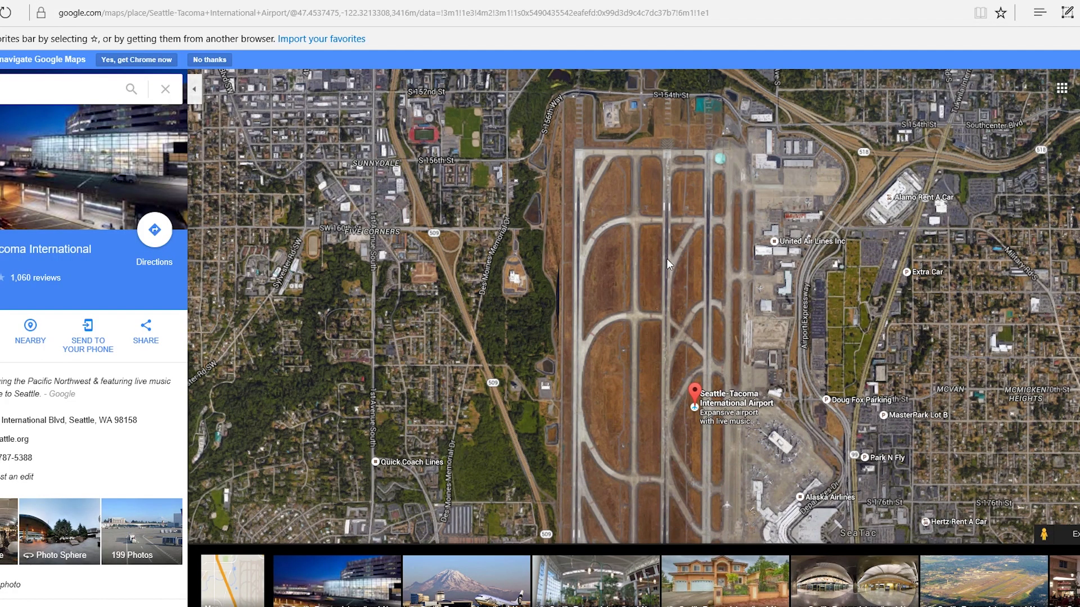
left_click_drag(667, 258, 569, 350)
scroll(535, 346, "up", 3)
scroll(565, 380, "up", 5)
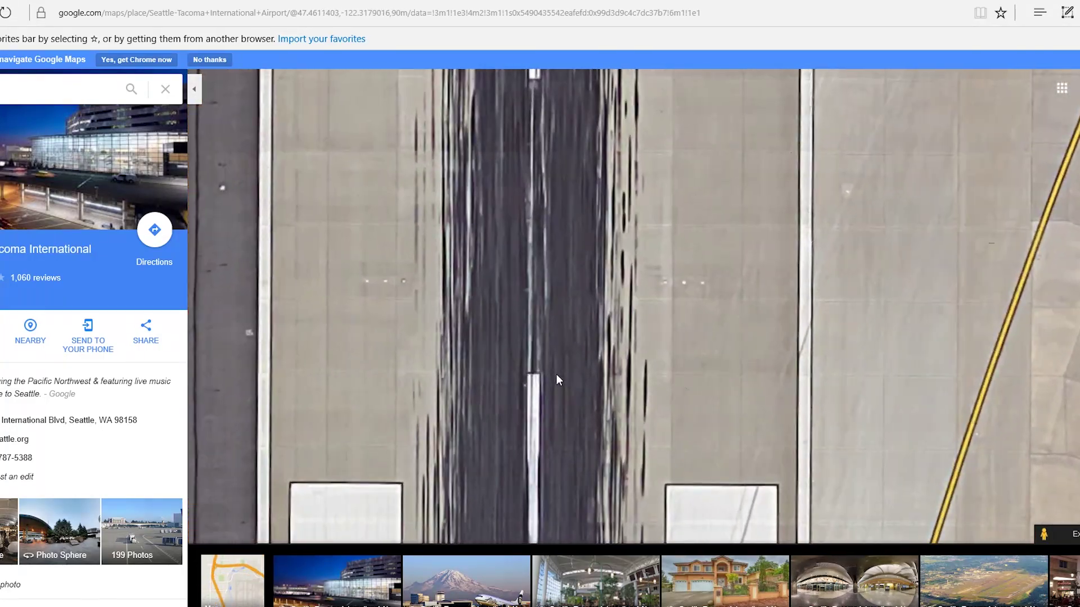
scroll(559, 381, "up", 1)
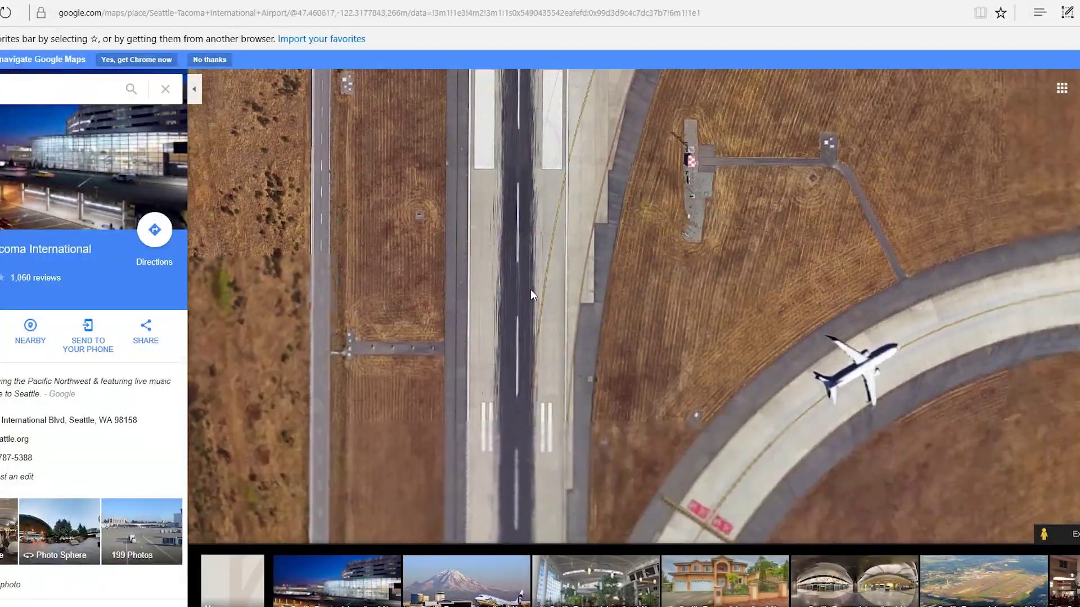
scroll(513, 346, "up", 3)
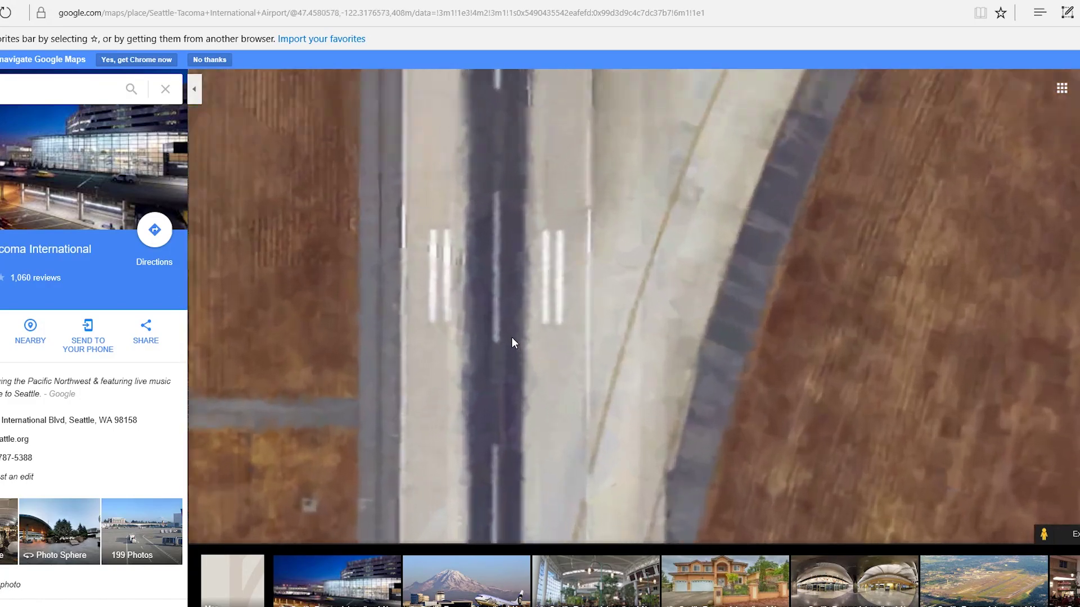
scroll(502, 402, "down", 3)
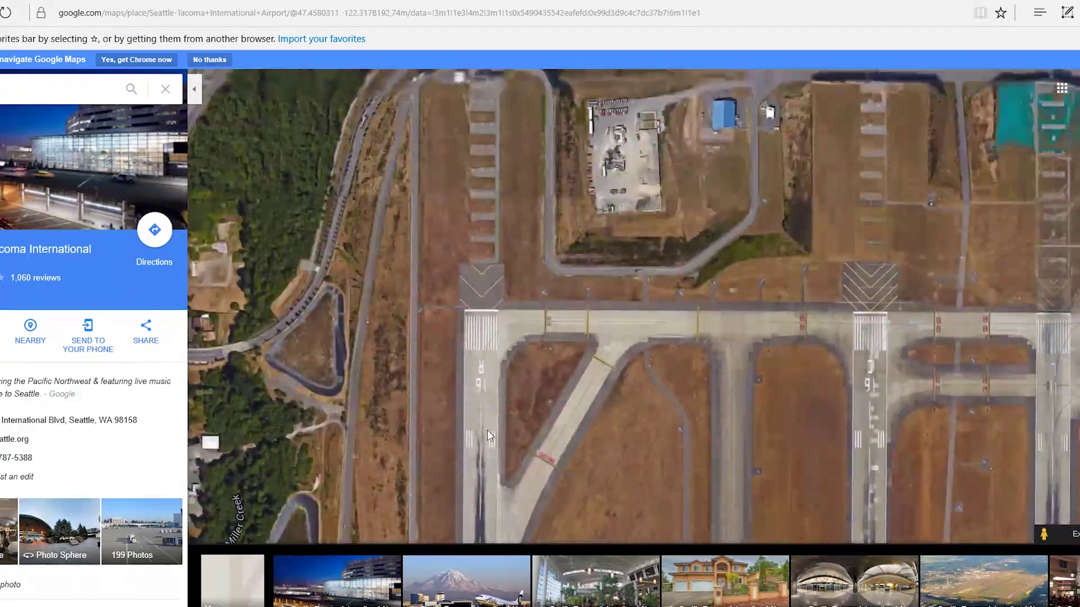
- Inspect the concrete slabs, 16R hold markings and threshold stripes at the runway's northern end in the satellite imagery
scroll(482, 388, "up", 3)
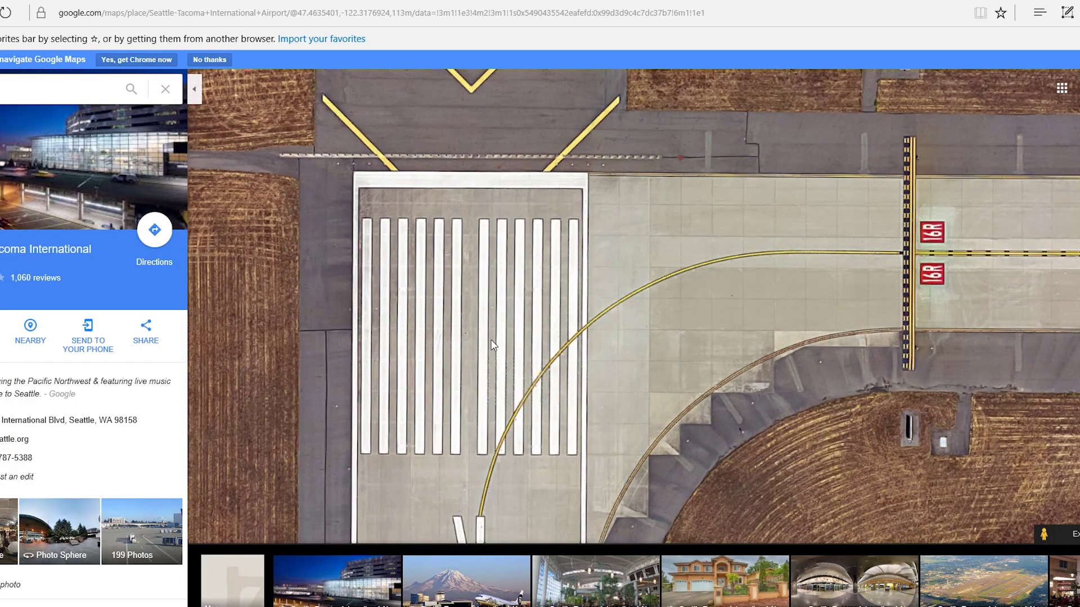
left_click_drag(492, 345, 579, 295)
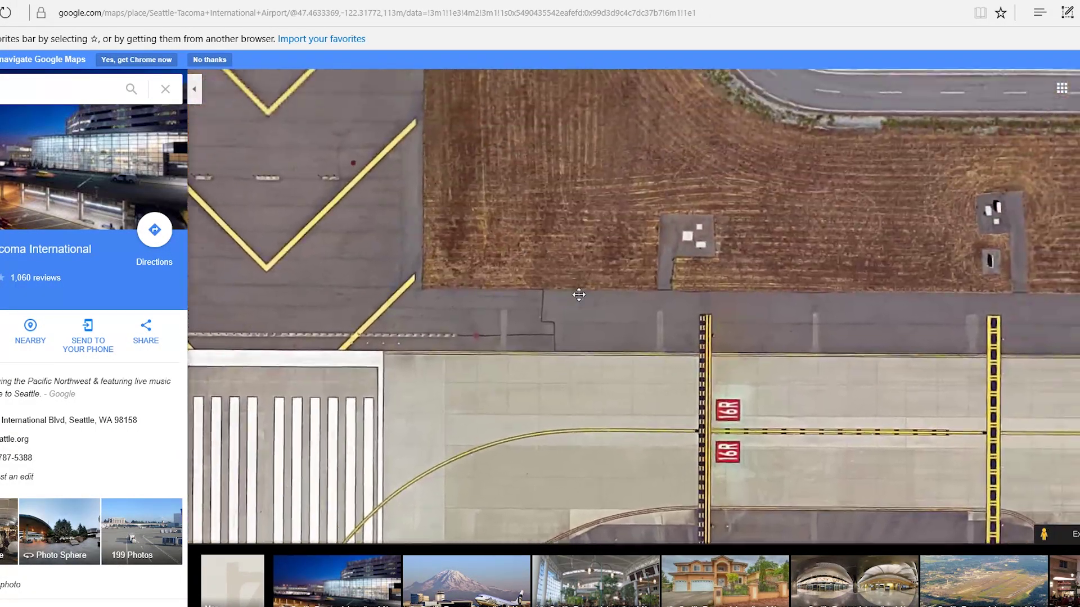
scroll(530, 380, "up", 2)
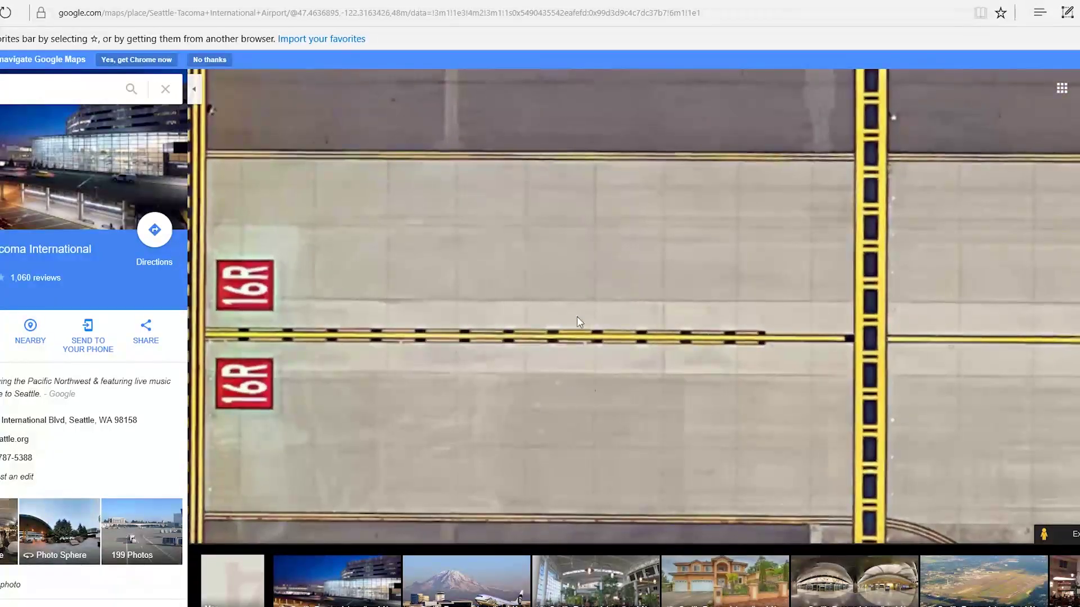
left_click_drag(448, 446, 613, 441)
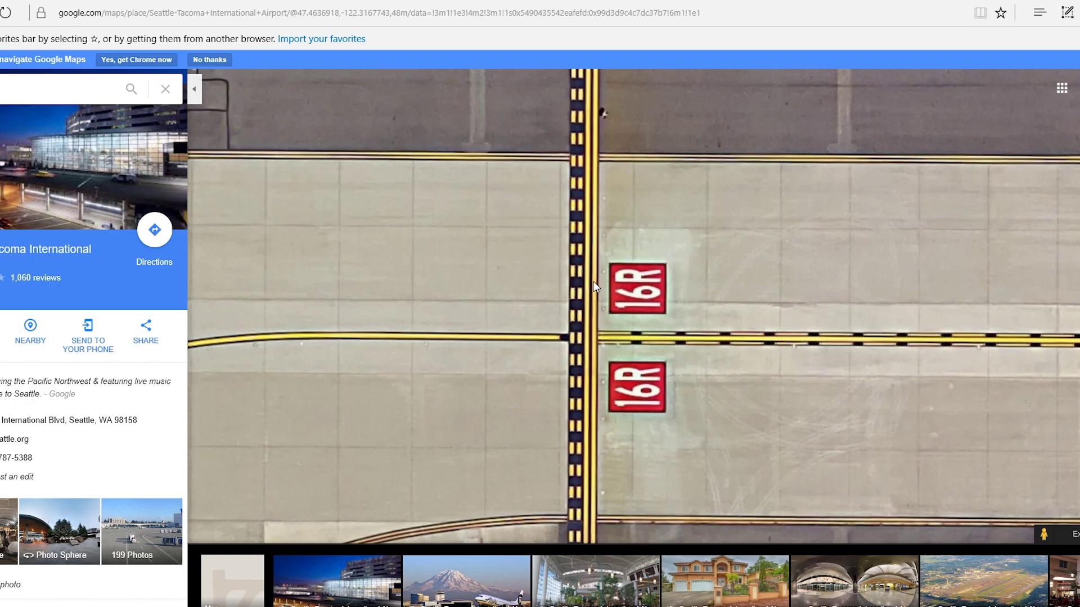
key("Left")
key("Down")
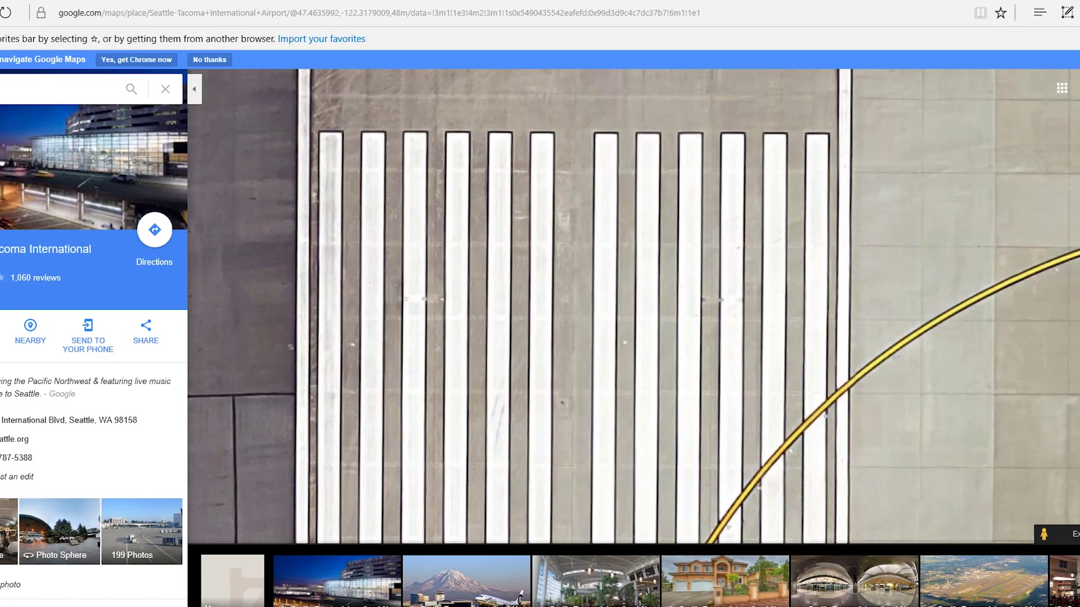
- Switch back to REX4 Texture Direct and page through the concrete runway sets to Set 13 - Concrete Heavy Use
key("alt+Tab")
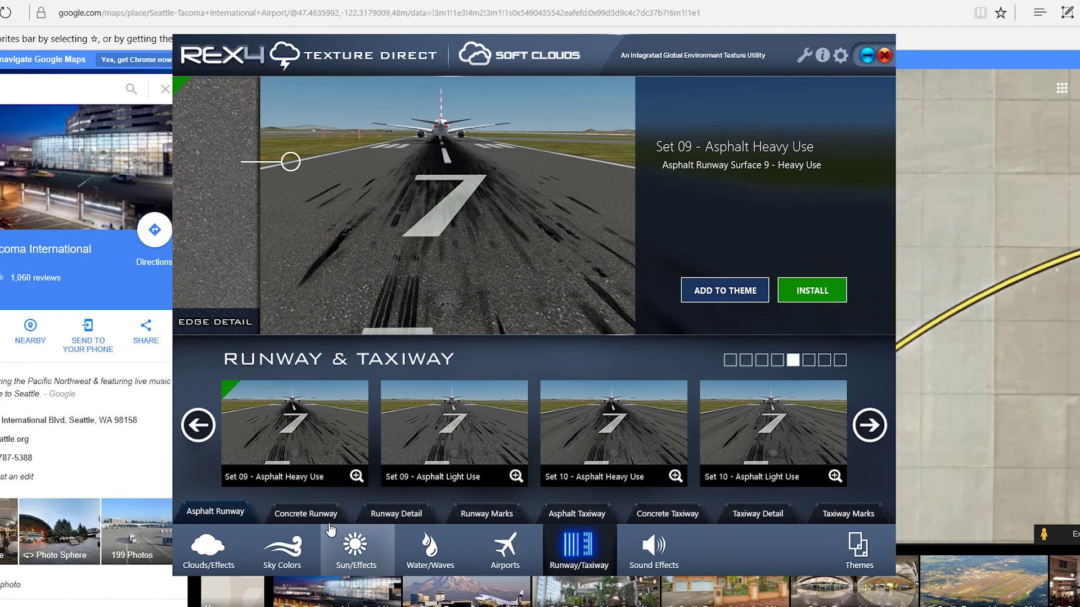
left_click(870, 433)
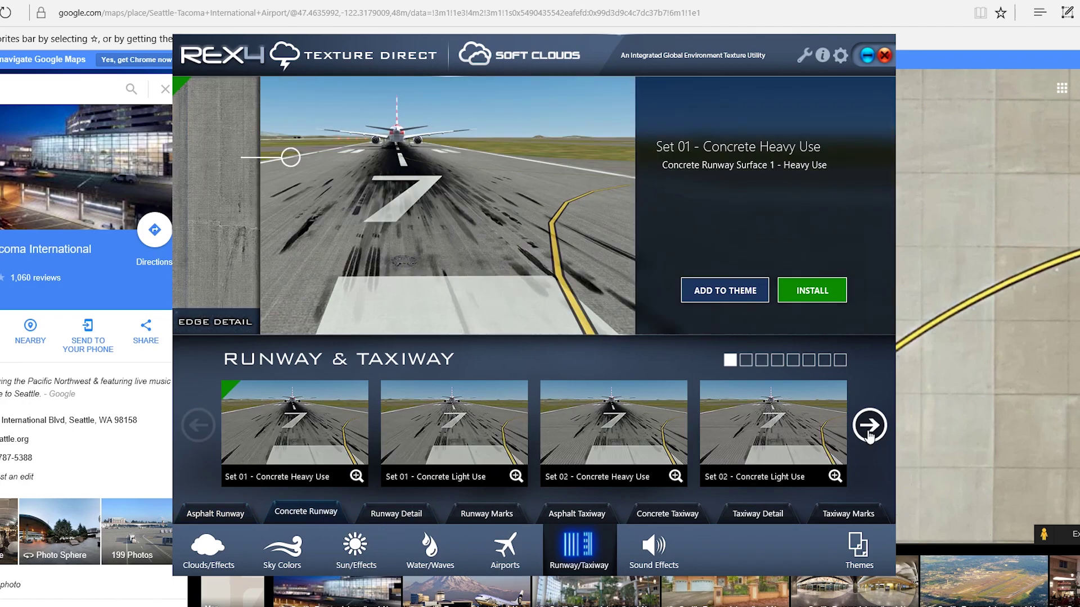
left_click(870, 433)
left_click(870, 433)
left_click(870, 433)
left_click(870, 433)
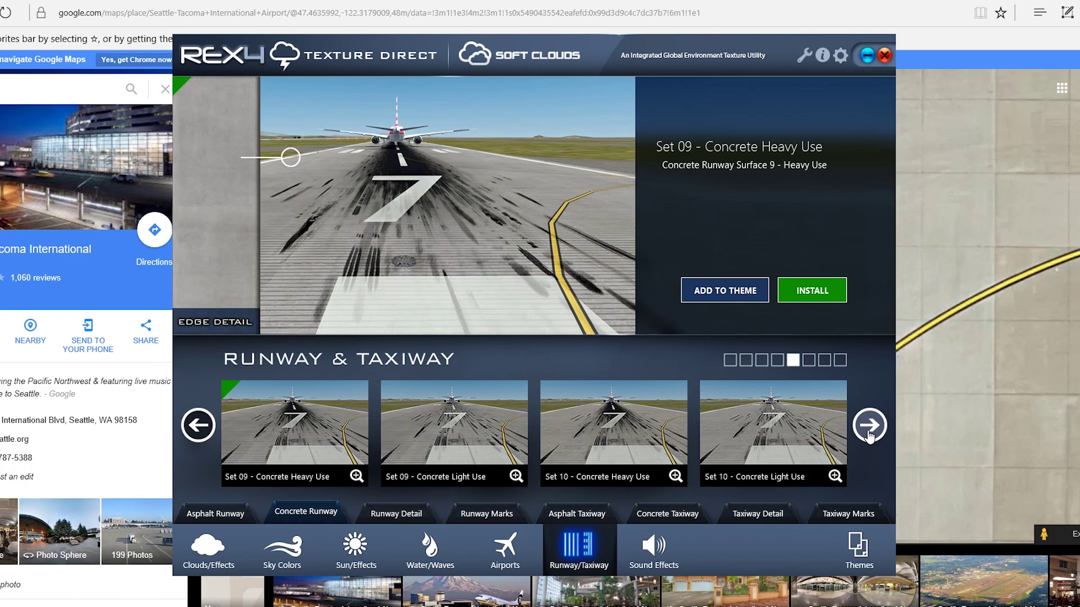
left_click(870, 433)
left_click(869, 433)
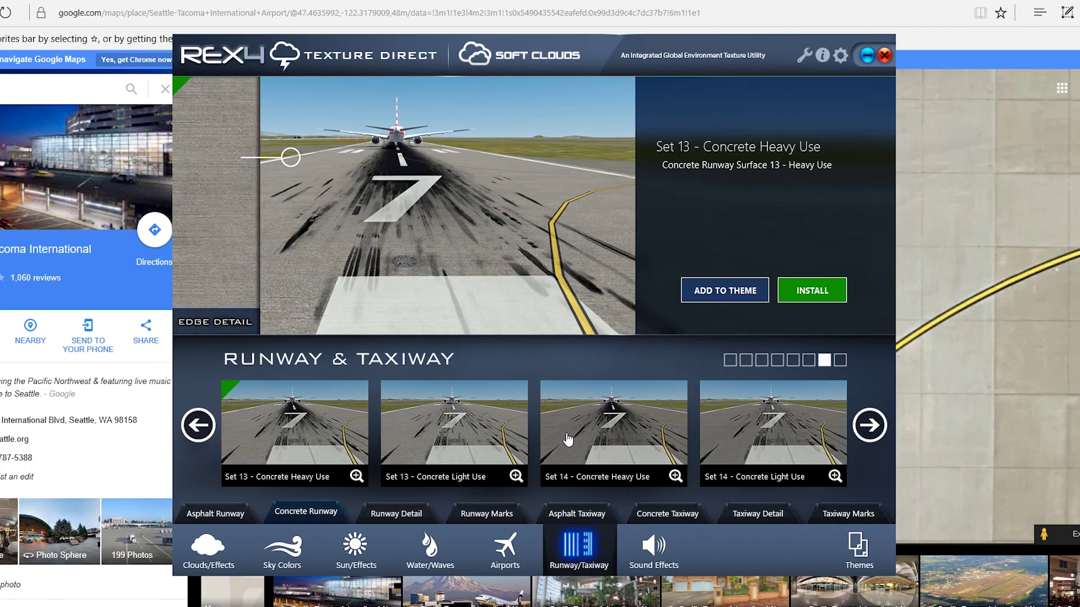
- Compare the heavy and light use variants of concrete runway Sets 13, 14 and 15
left_click(570, 440)
left_click(464, 438)
left_click(329, 433)
left_click(442, 434)
left_click(815, 432)
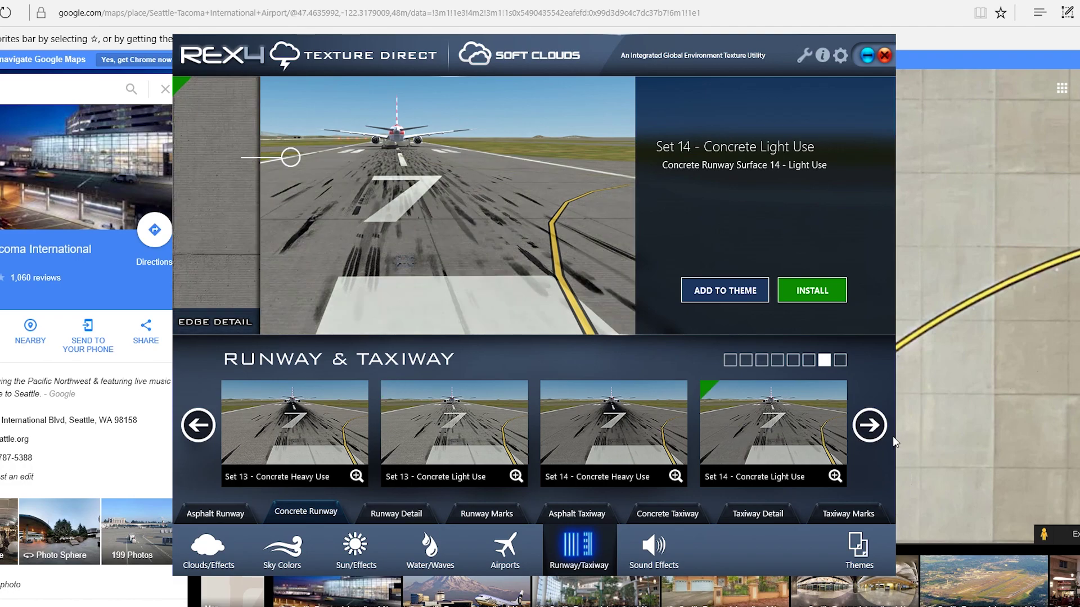
left_click(870, 427)
left_click(443, 428)
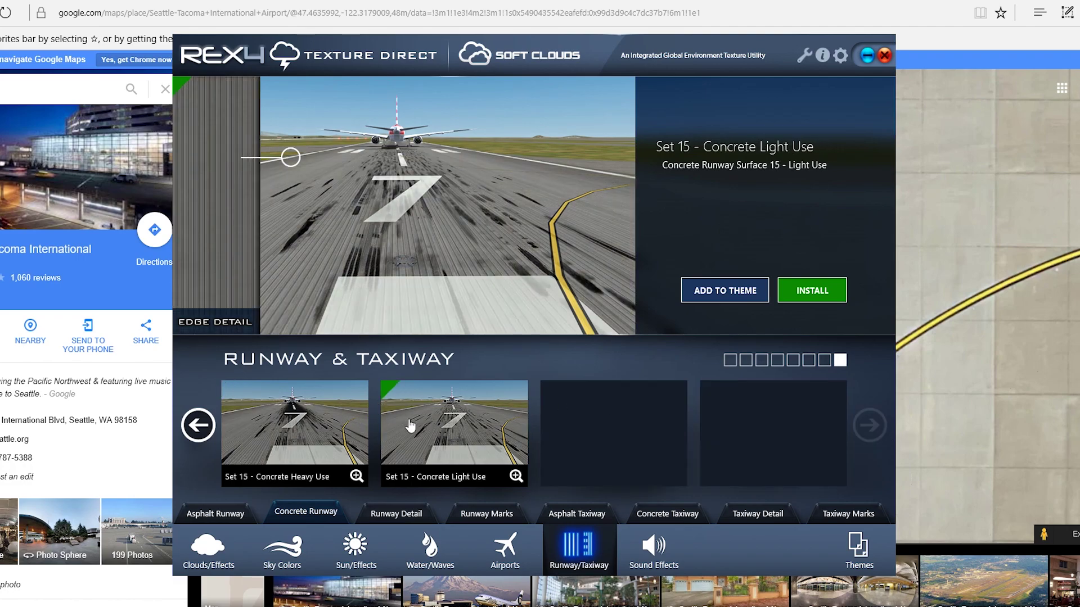
left_click(281, 416)
- Page back to the Set 10 concrete runway textures, and return forward to preview Set 13 - Concrete Light Use and Set 14 - Concrete Heavy Use
left_click(198, 426)
left_click(198, 426)
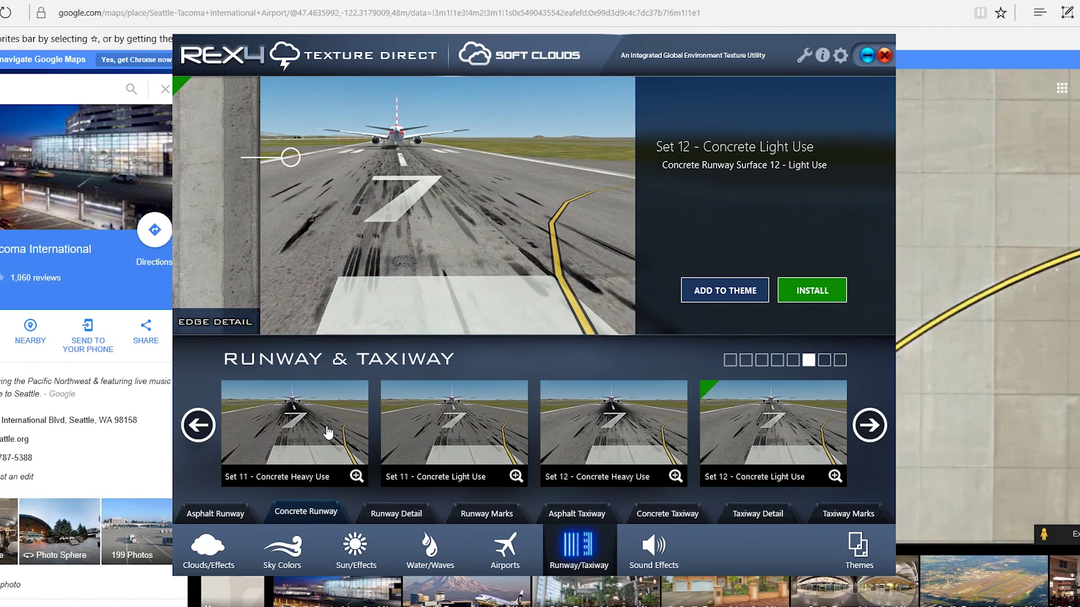
left_click(198, 426)
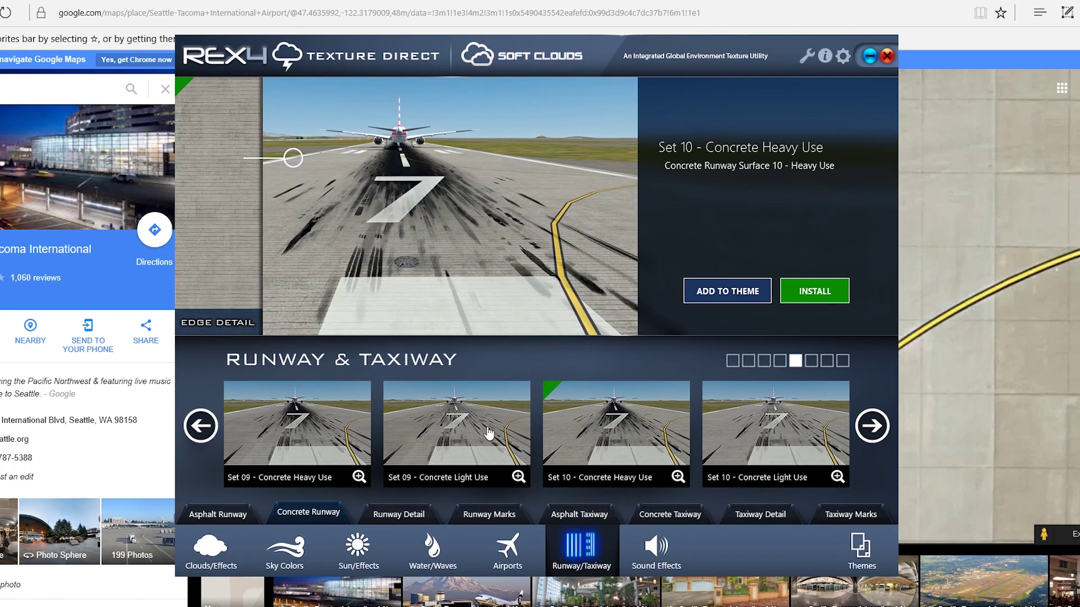
left_click(868, 425)
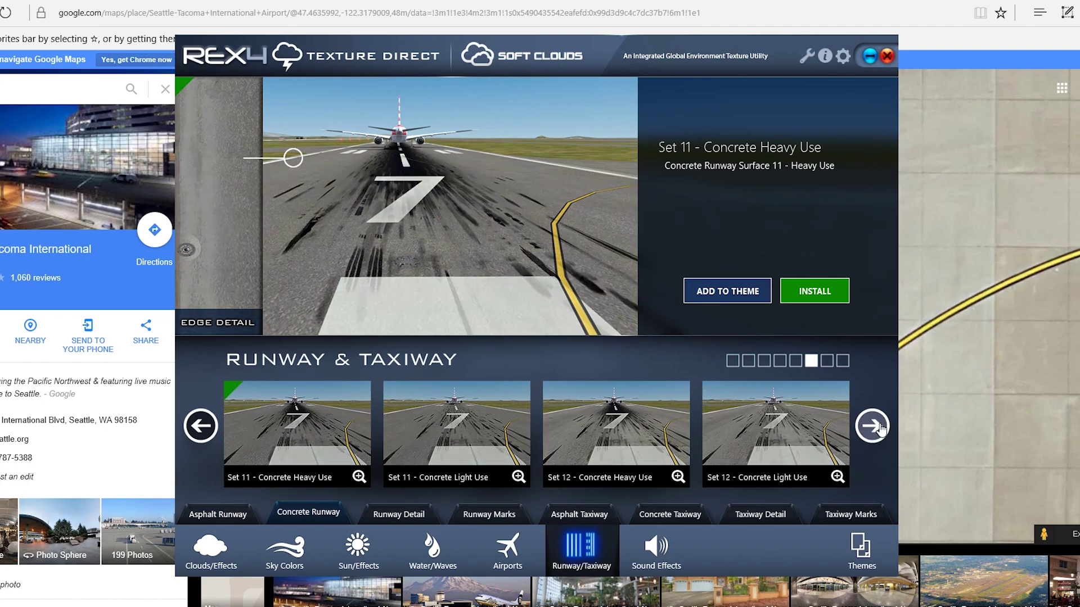
left_click(854, 426)
left_click(469, 436)
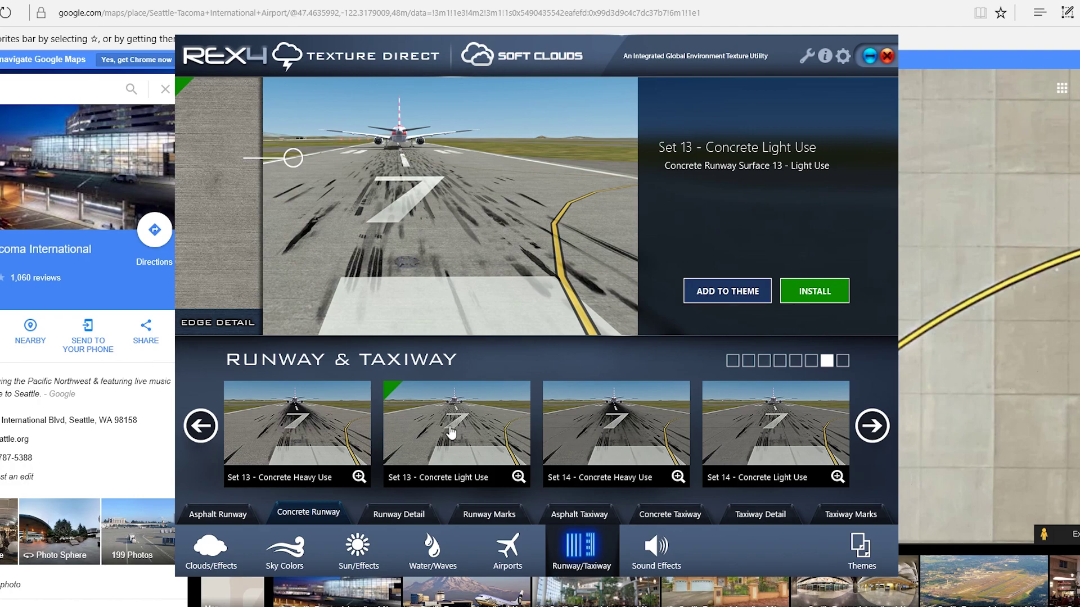
left_click(612, 436)
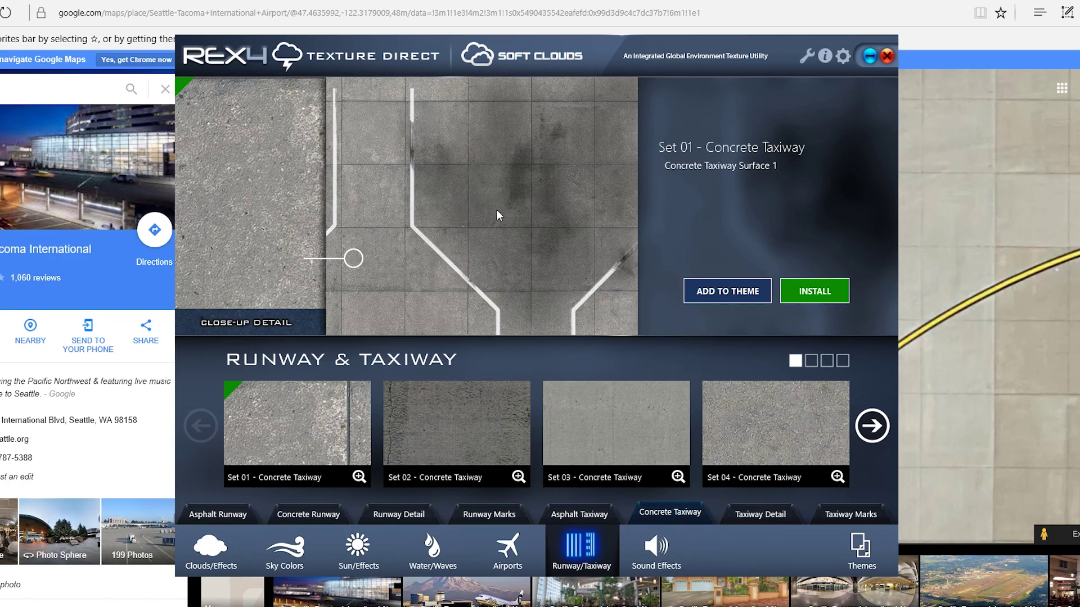
- Preview concrete taxiway Sets 03, 04, 07 and 05, and return to Set 01 - Concrete Taxiway
left_click(661, 433)
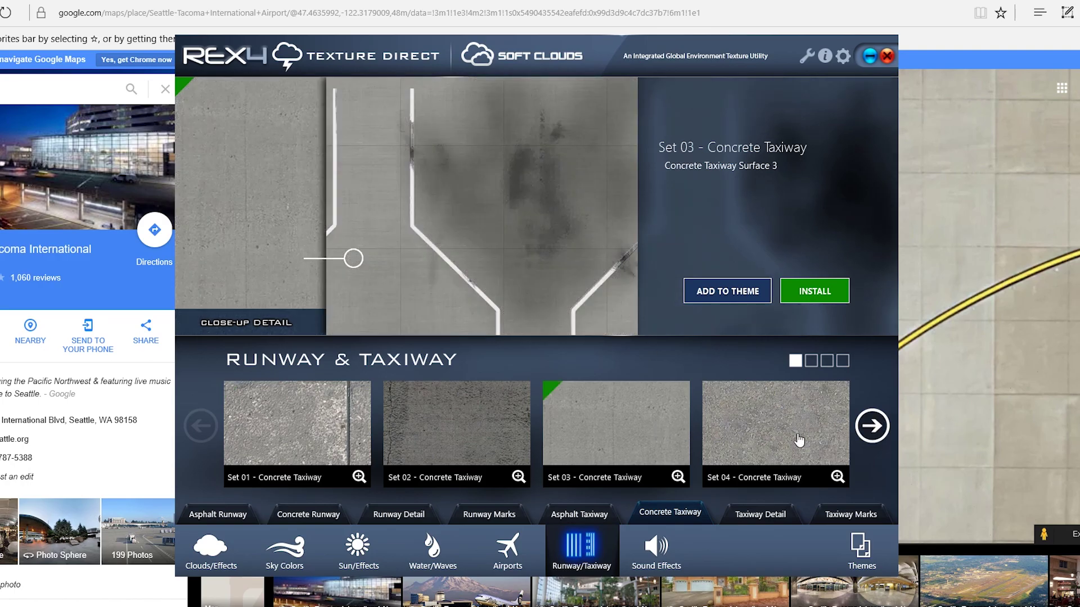
left_click(801, 432)
left_click(874, 427)
left_click(598, 429)
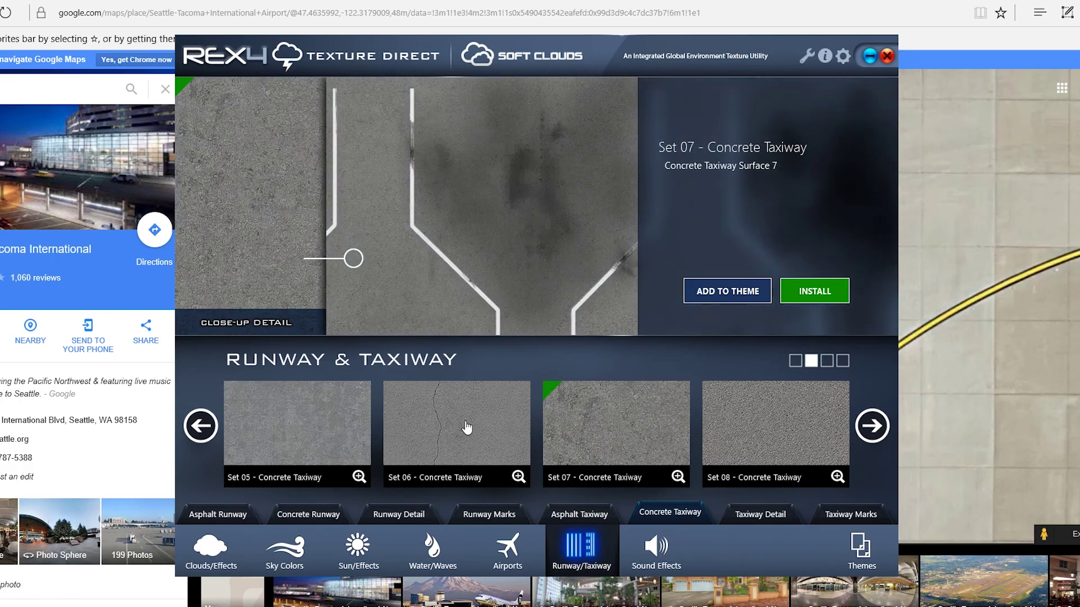
left_click(337, 429)
left_click(201, 426)
left_click(277, 434)
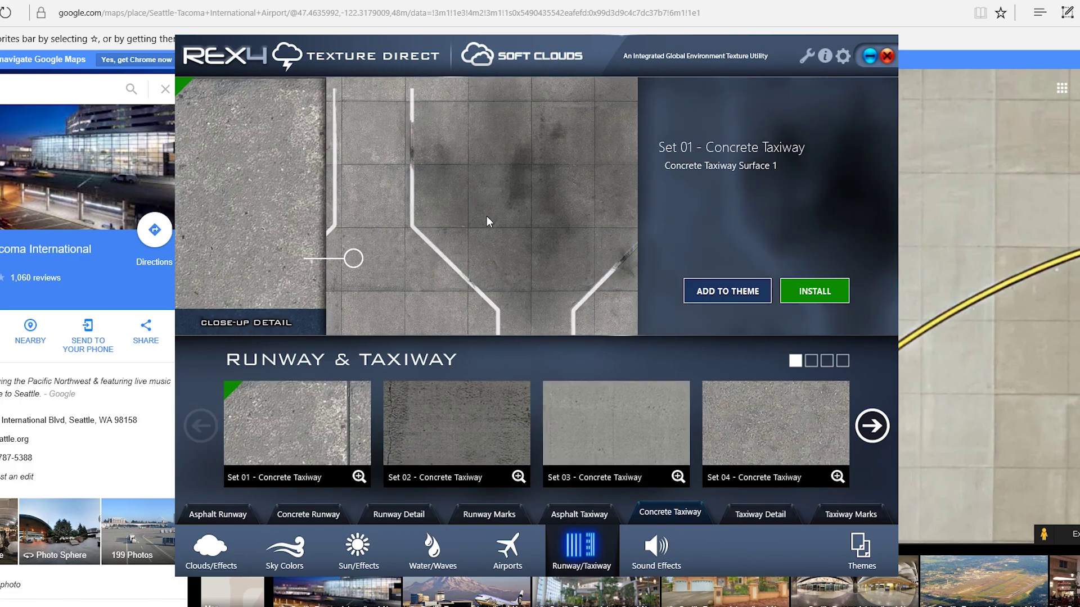
- View the Enhanced Runway Detail texture and the runway marks sets
left_click(388, 515)
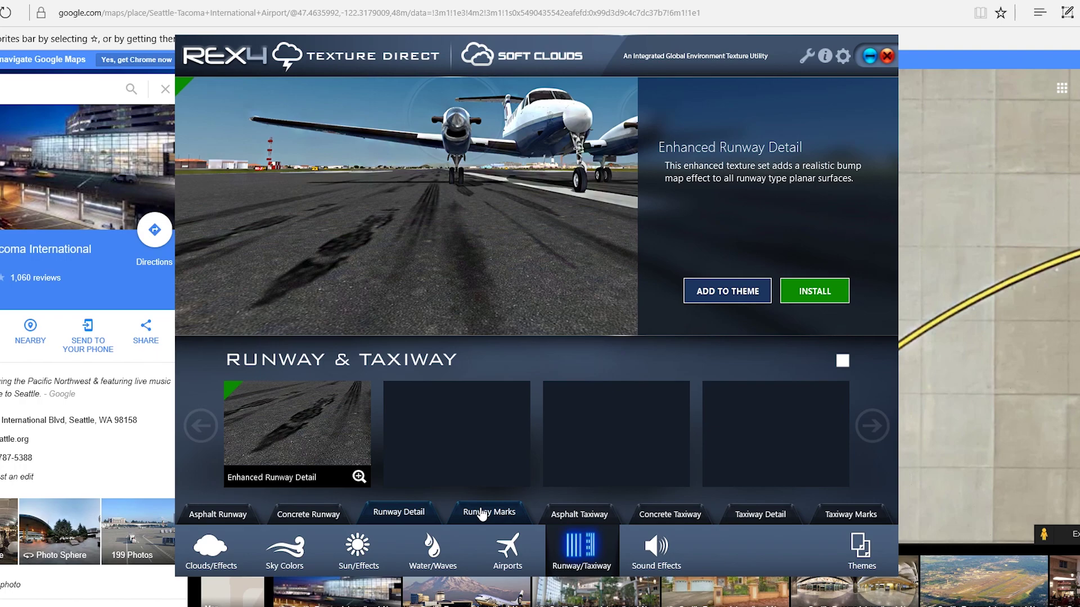
left_click(480, 513)
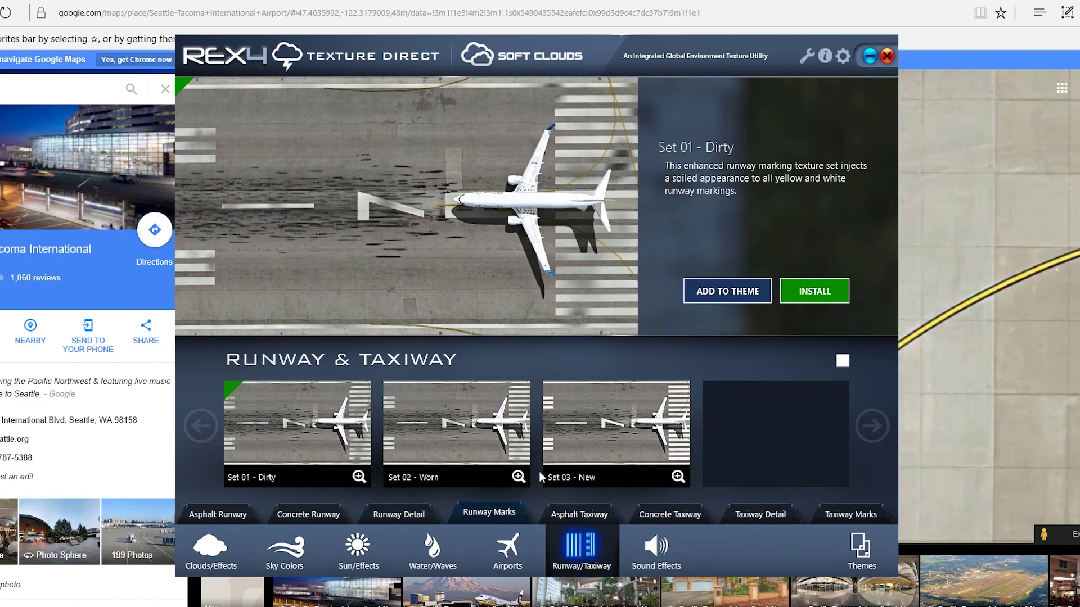
- Preview runway marks Set 03 - New and Set 02 - Worn, and return to the Enhanced Runway Detail texture
left_click(657, 430)
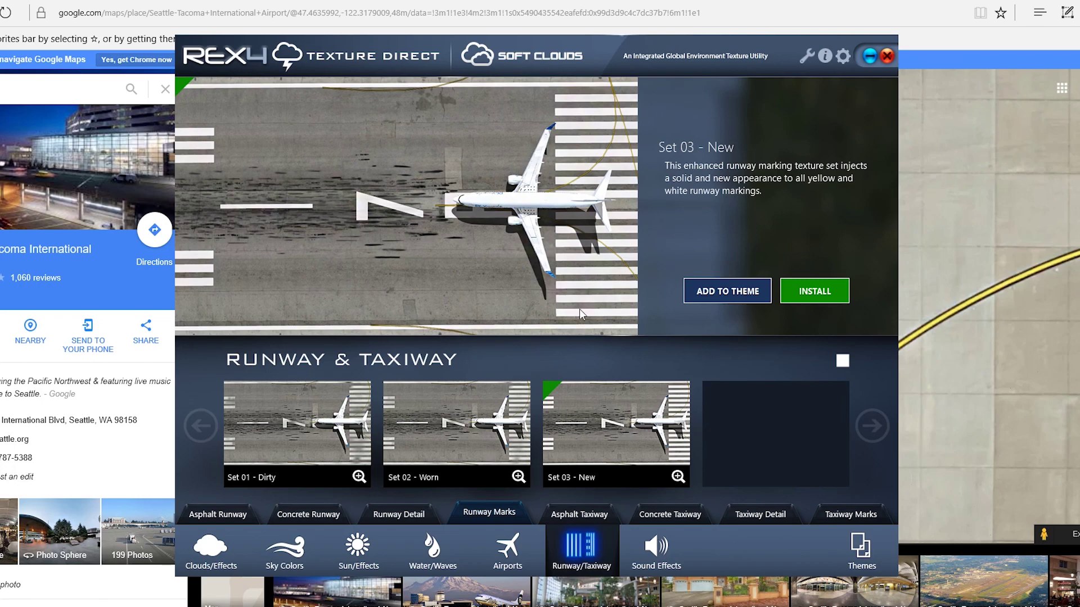
left_click(479, 434)
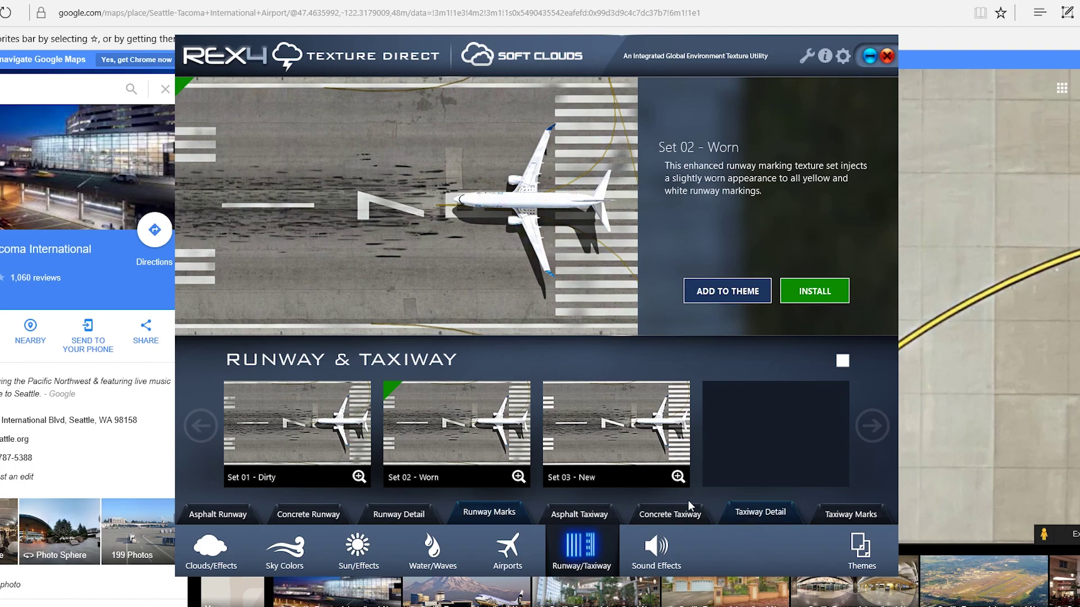
left_click(478, 514)
left_click(409, 521)
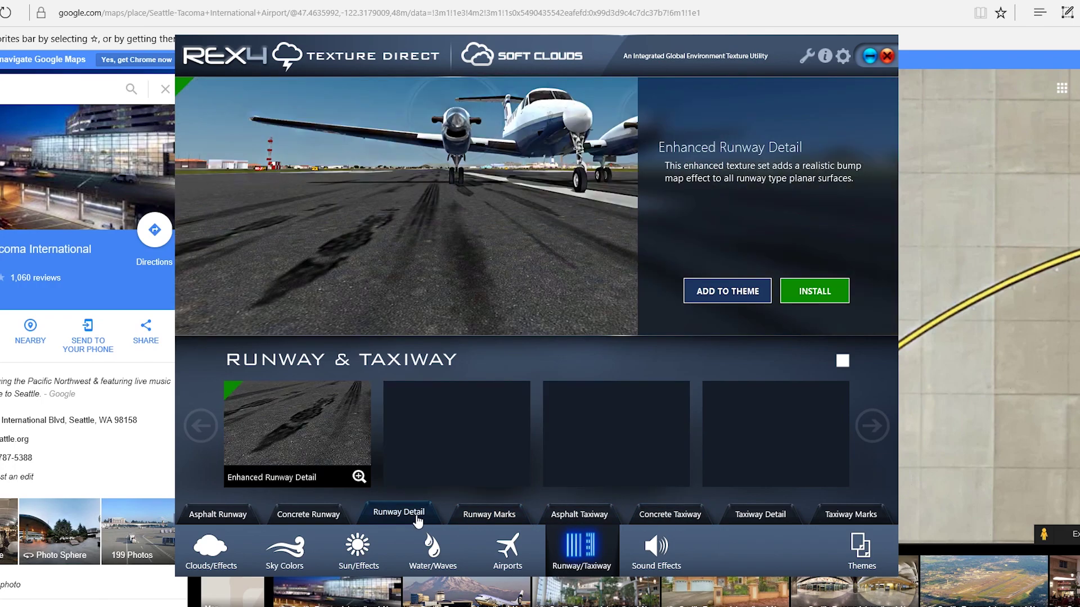
- View the Enhanced Taxiway Detail texture, and preview taxiway marks Set 04 - New, Definitive Outline and Set 02 - Old
left_click(307, 516)
left_click(687, 515)
left_click(748, 519)
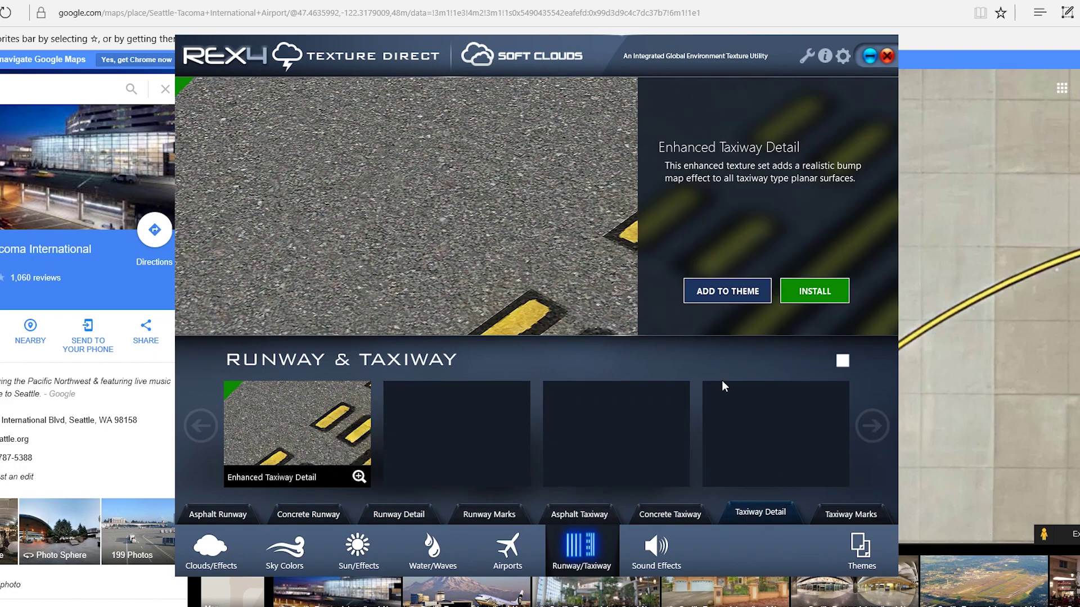
left_click(851, 519)
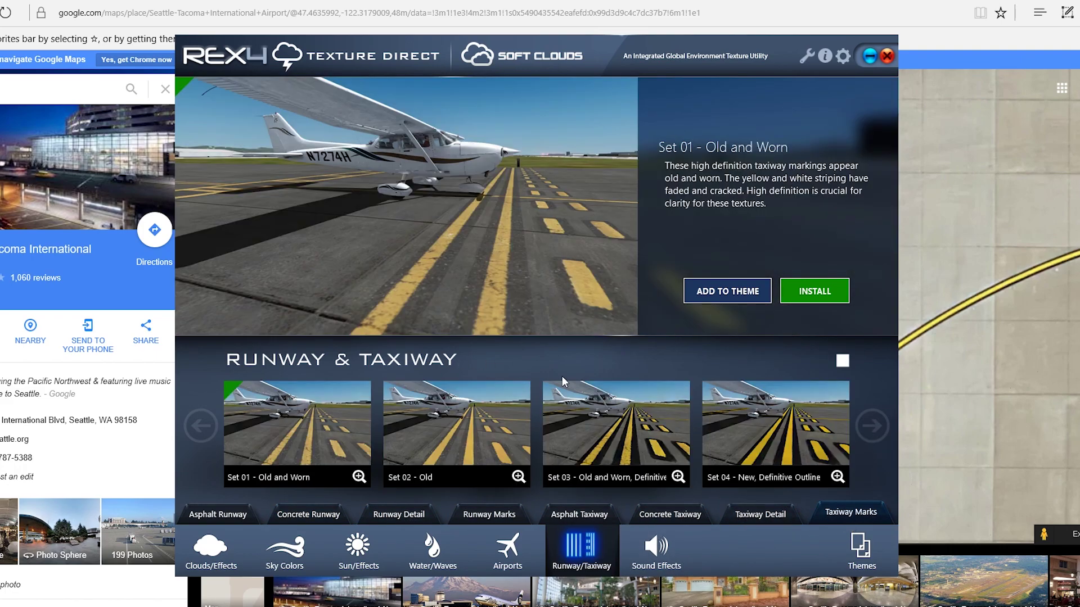
left_click(803, 447)
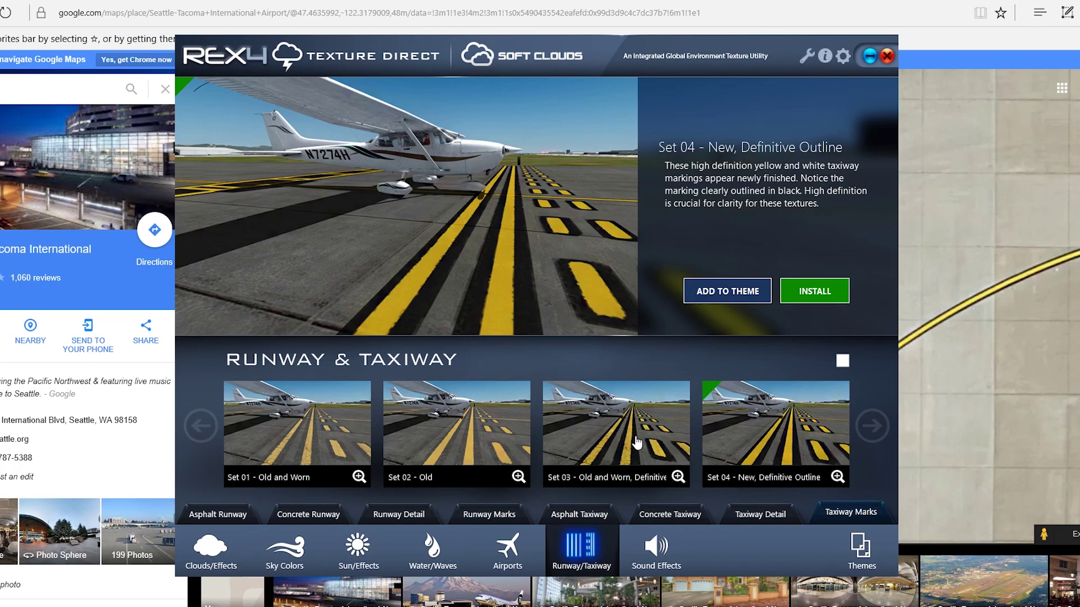
left_click(497, 442)
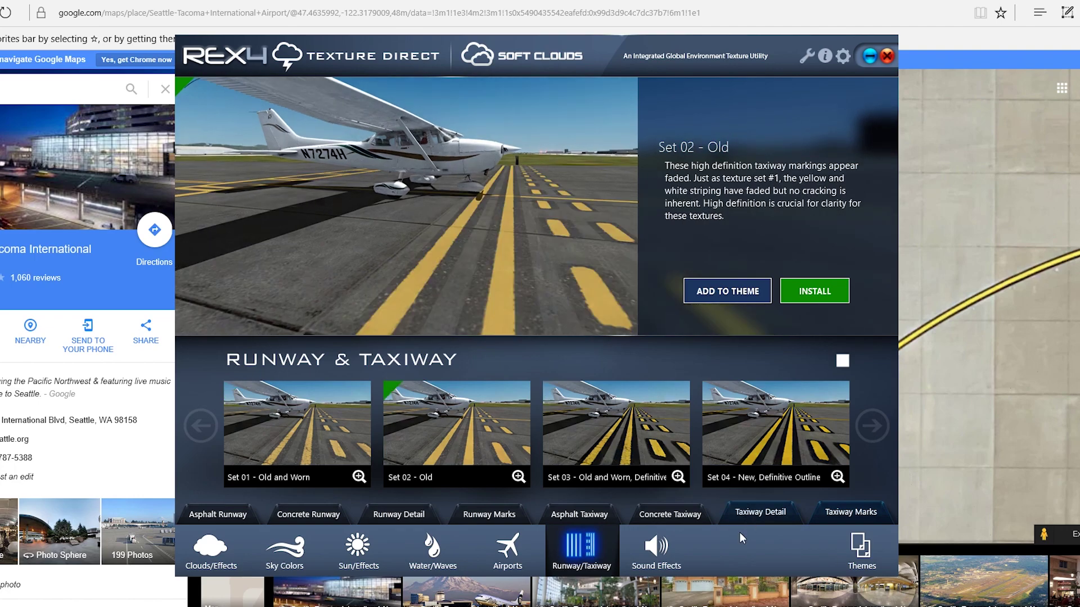
- Look through the thunder and wind sound effect sets, and return to the precipitation sets
left_click(669, 546)
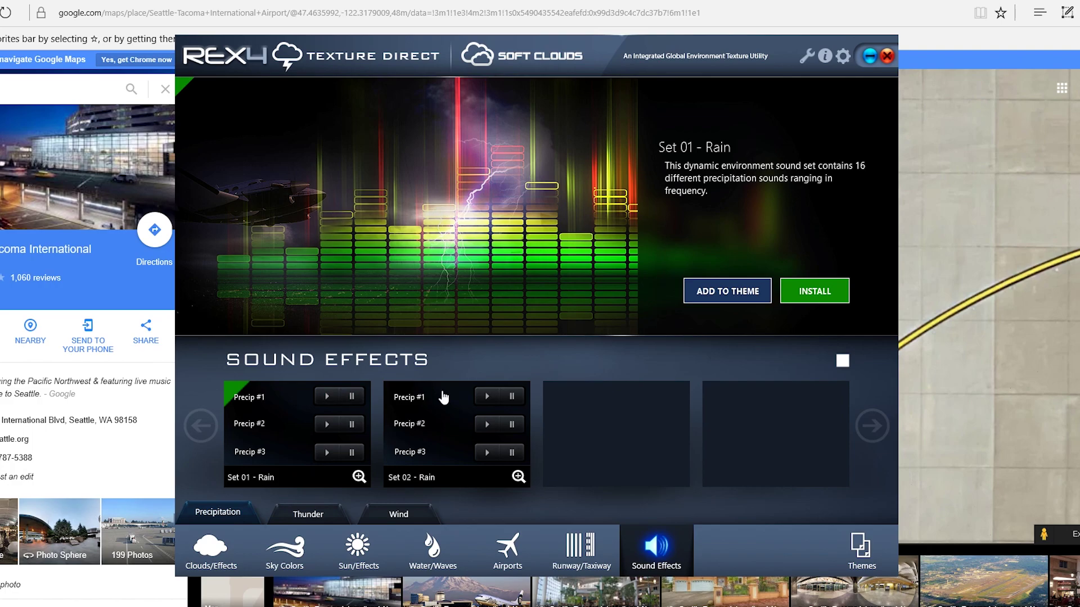
left_click(287, 514)
left_click(380, 518)
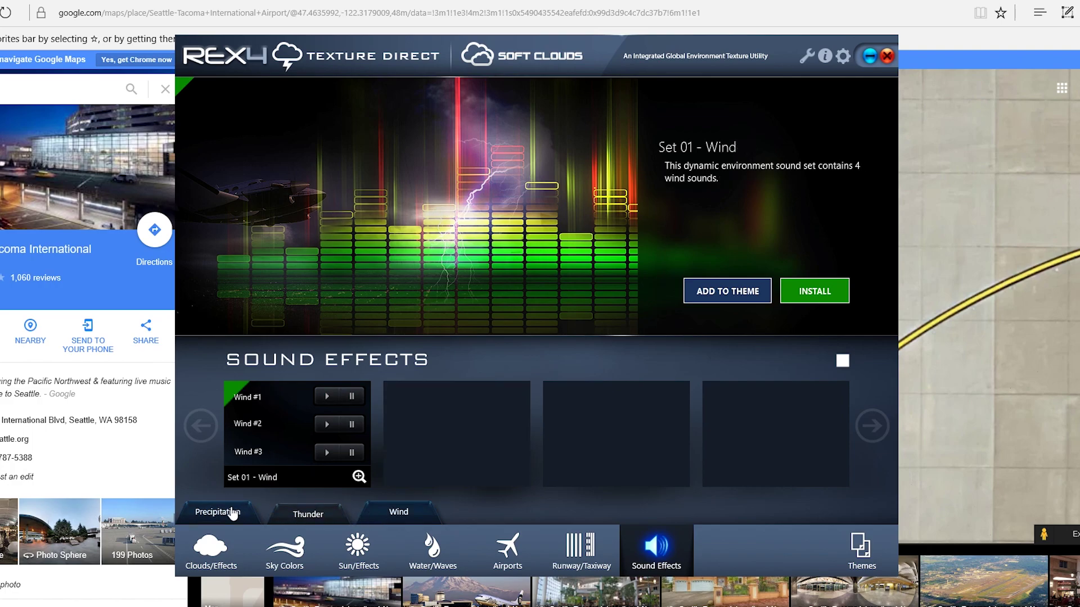
left_click(230, 513)
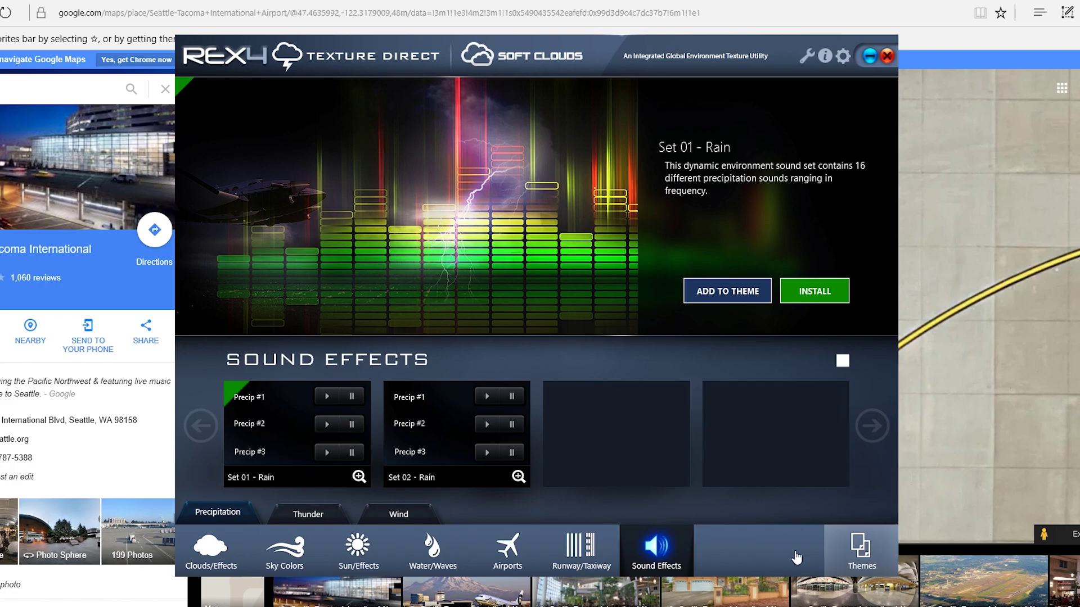
- Generate a weather-based theme for station KSEA and decline installing it, leaving its concrete runway texture as generated
left_click(874, 562)
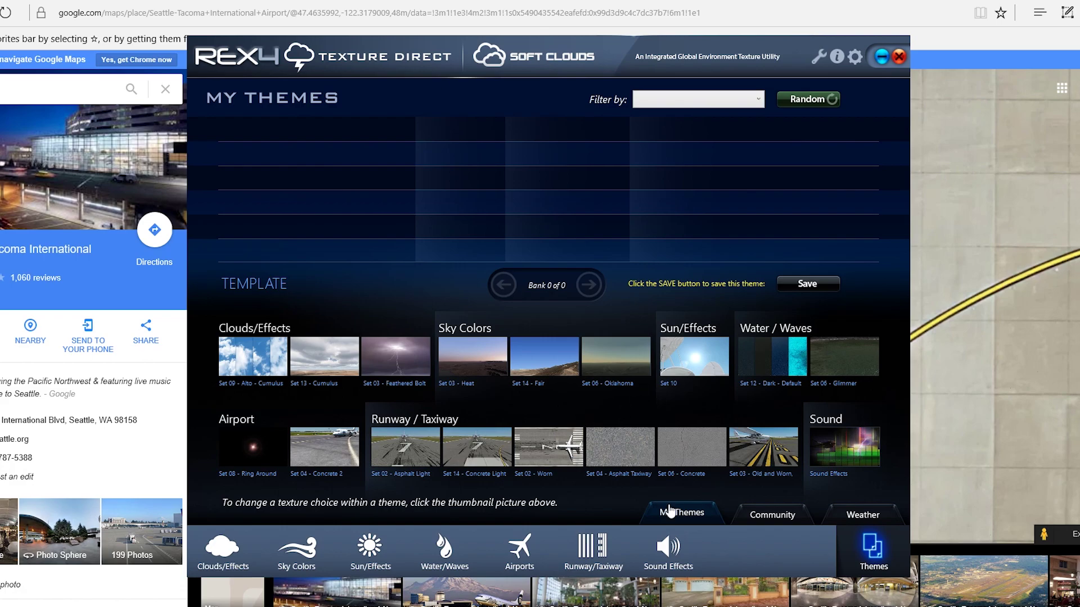
left_click(850, 521)
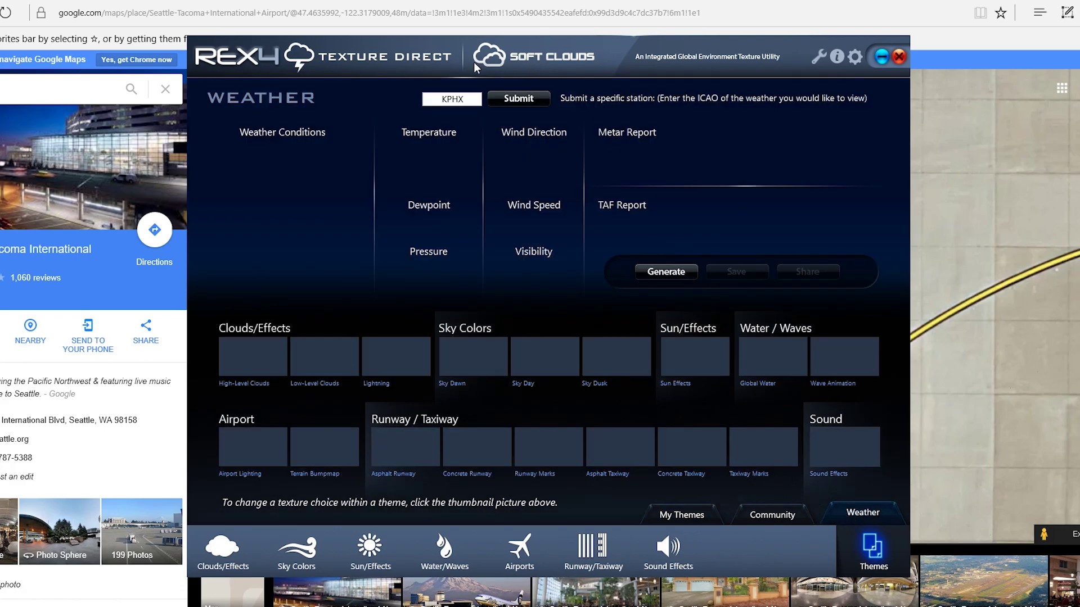
left_click_drag(470, 98, 345, 106)
type("KSEA")
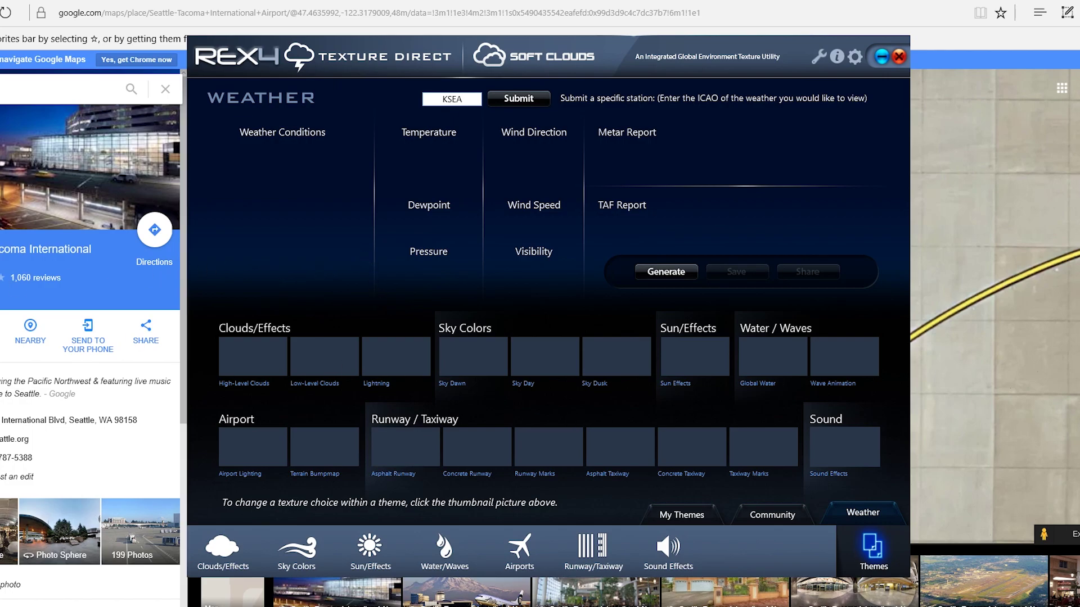
left_click(509, 100)
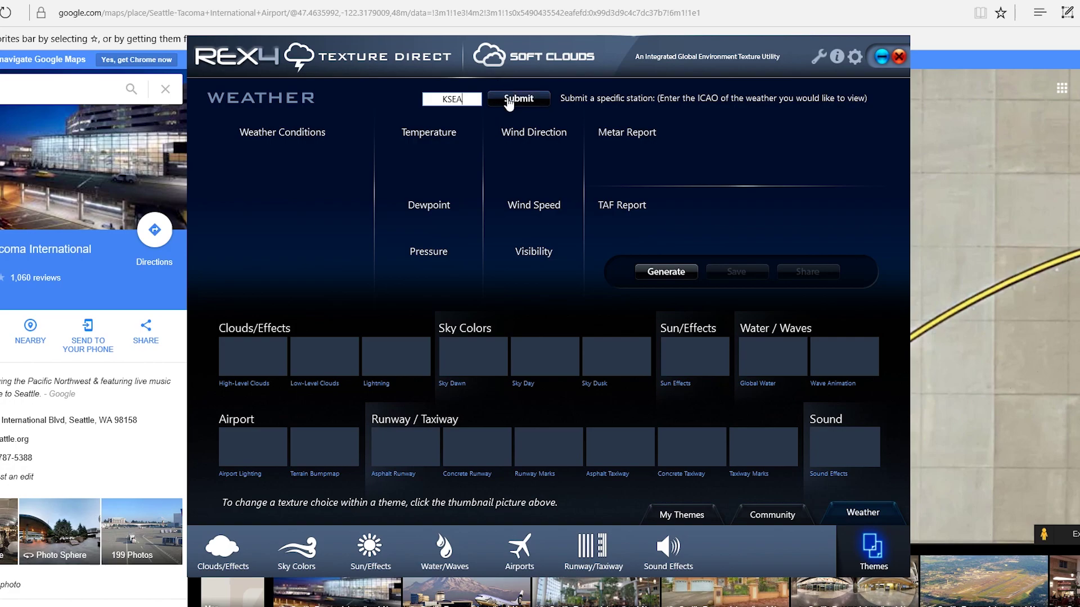
left_click(664, 276)
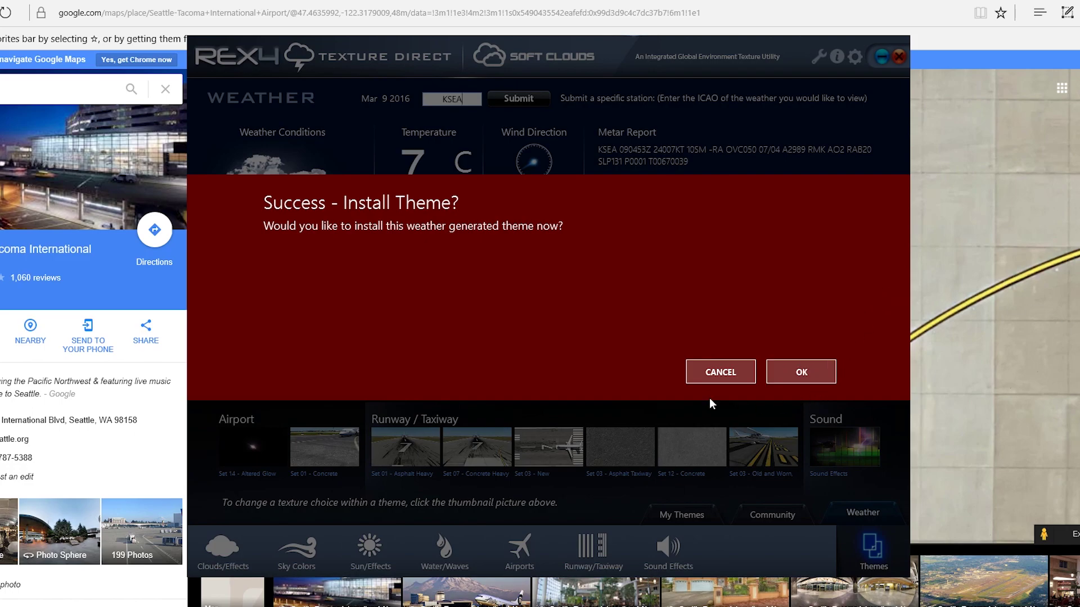
left_click(716, 374)
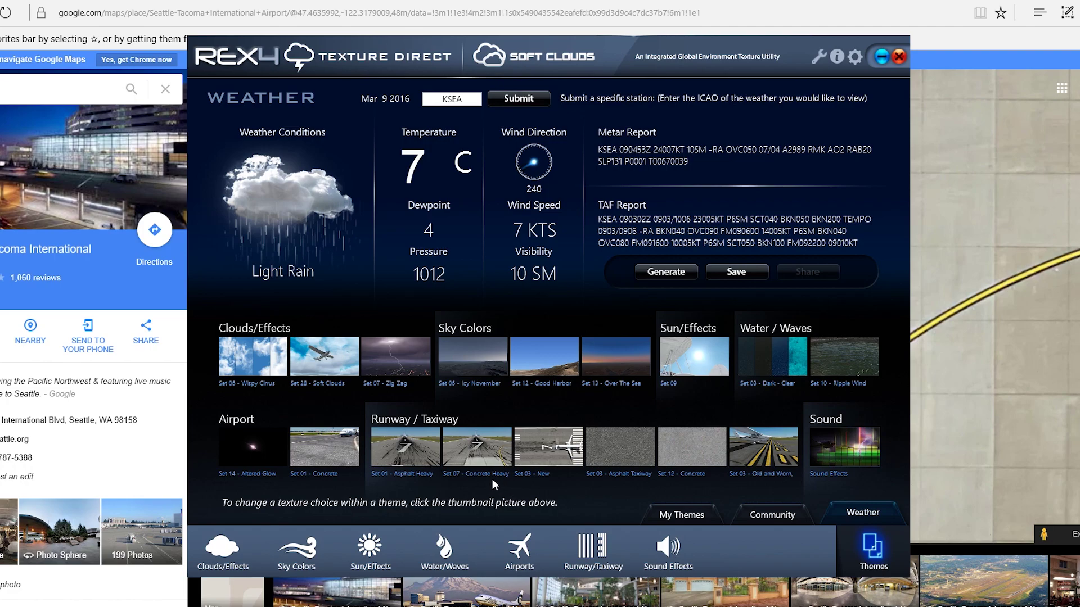
left_click(465, 457)
left_click(718, 370)
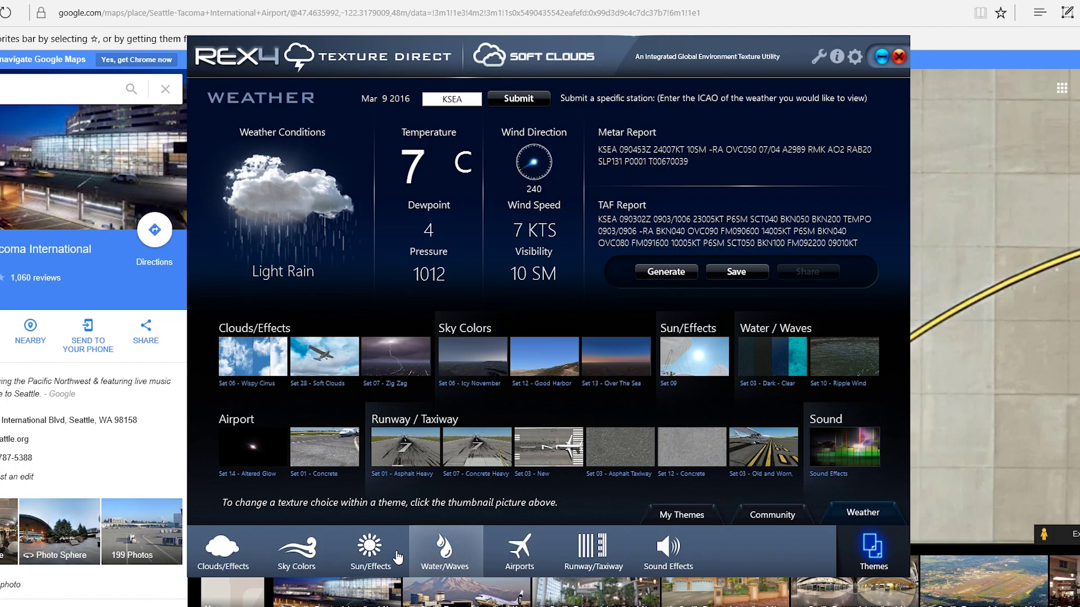
- Page through the concrete taxiway textures to the Set 09 to Set 12 group
left_click(602, 557)
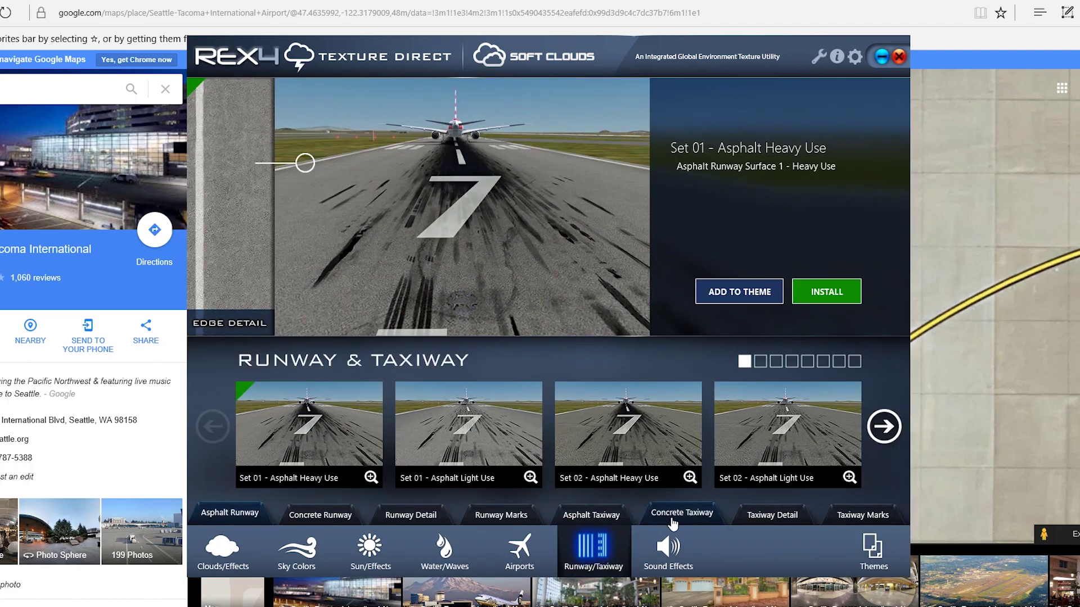
left_click(672, 521)
left_click(881, 427)
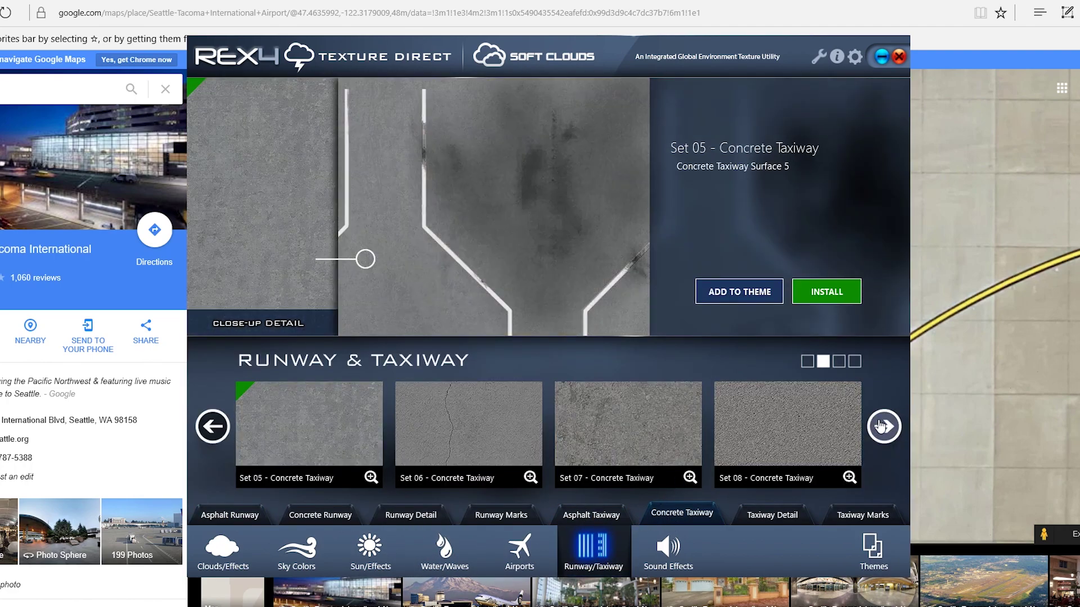
left_click(883, 426)
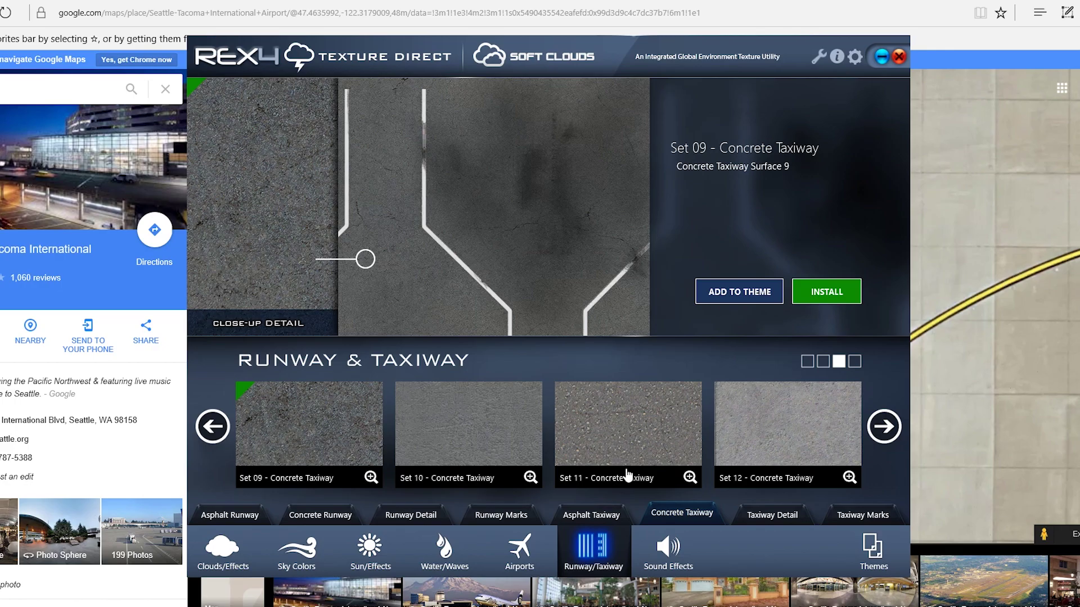
- Page through the concrete runway textures, previewing Set 07 - Concrete Light Use and Set 10 - Concrete Light Use
left_click(360, 510)
left_click(881, 426)
left_click(877, 426)
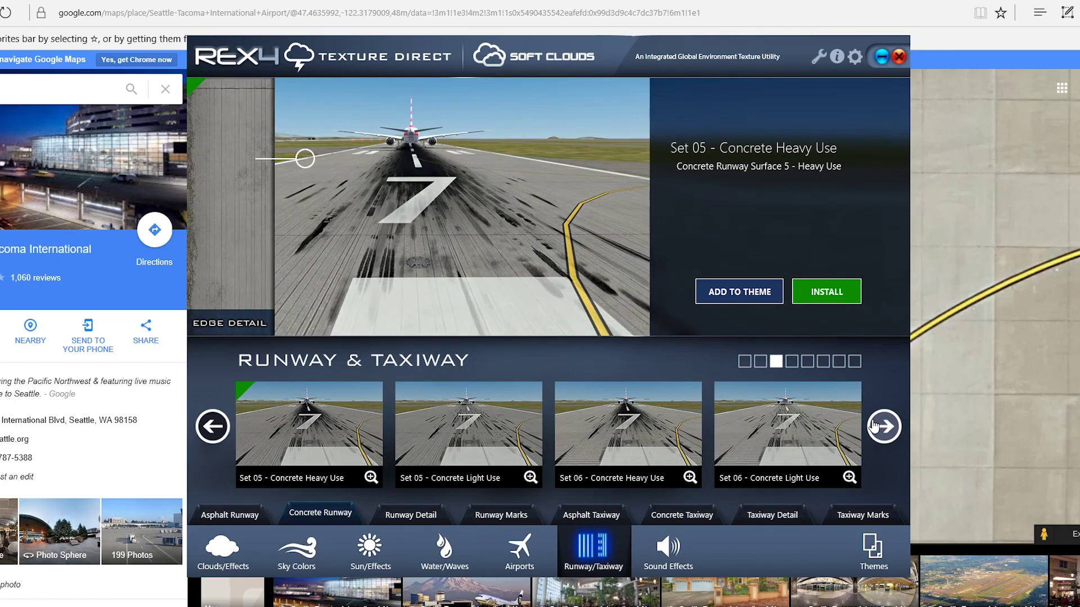
left_click(881, 426)
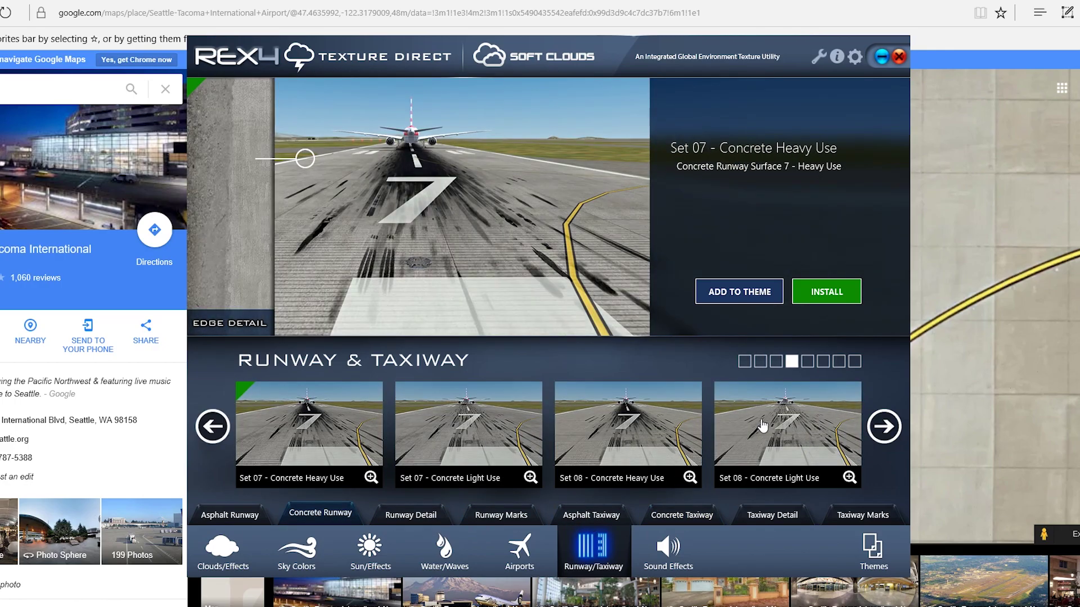
left_click(463, 426)
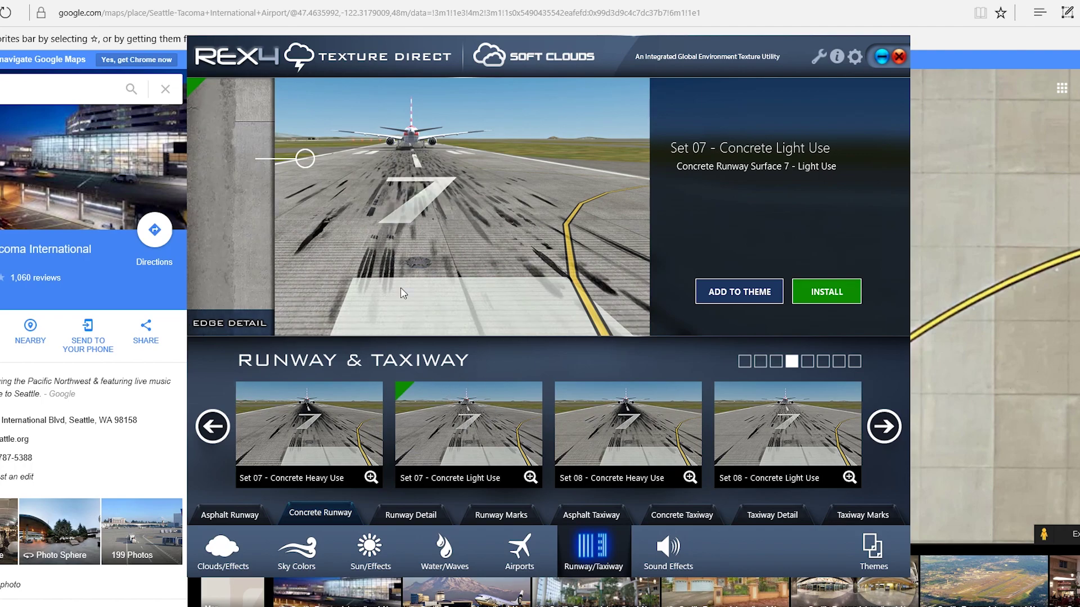
left_click(875, 427)
left_click(763, 434)
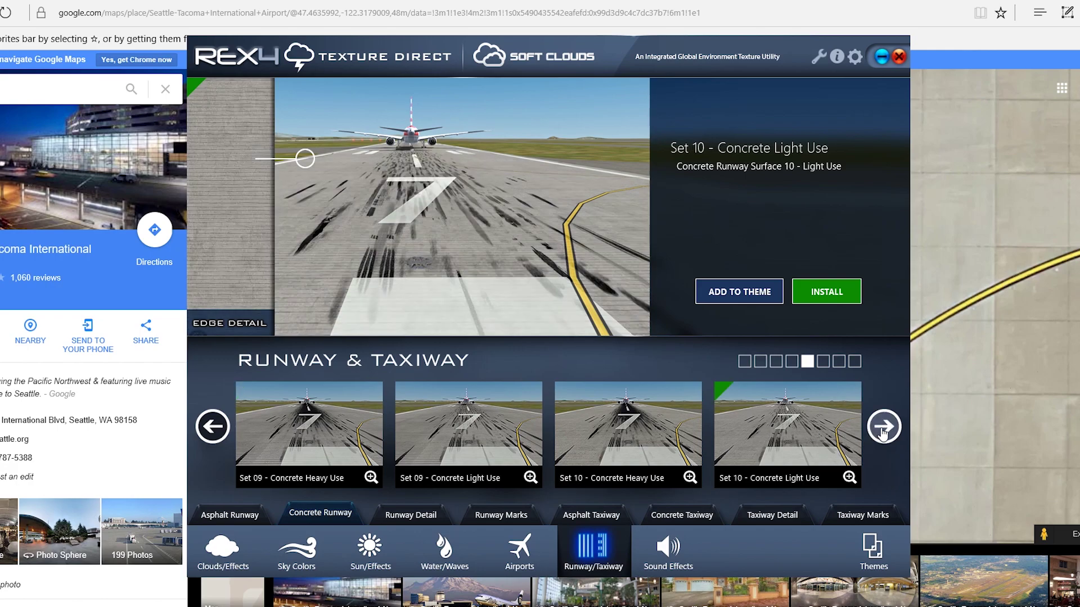
- Compare the light and heavy use variants of concrete runway Set 14
left_click(883, 427)
left_click(883, 428)
left_click(771, 437)
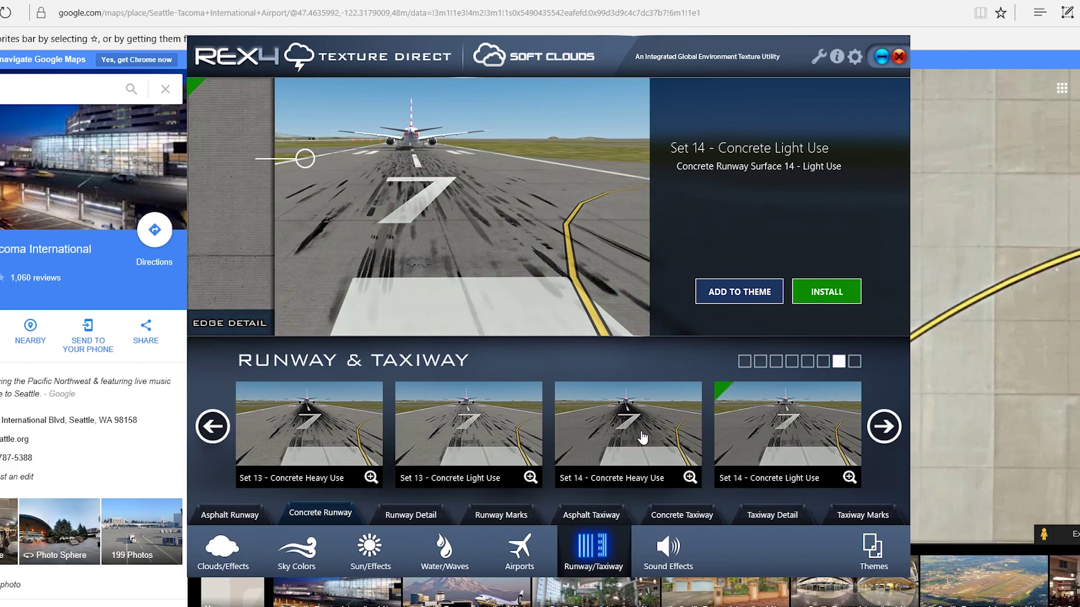
left_click(633, 438)
left_click(759, 438)
left_click(657, 438)
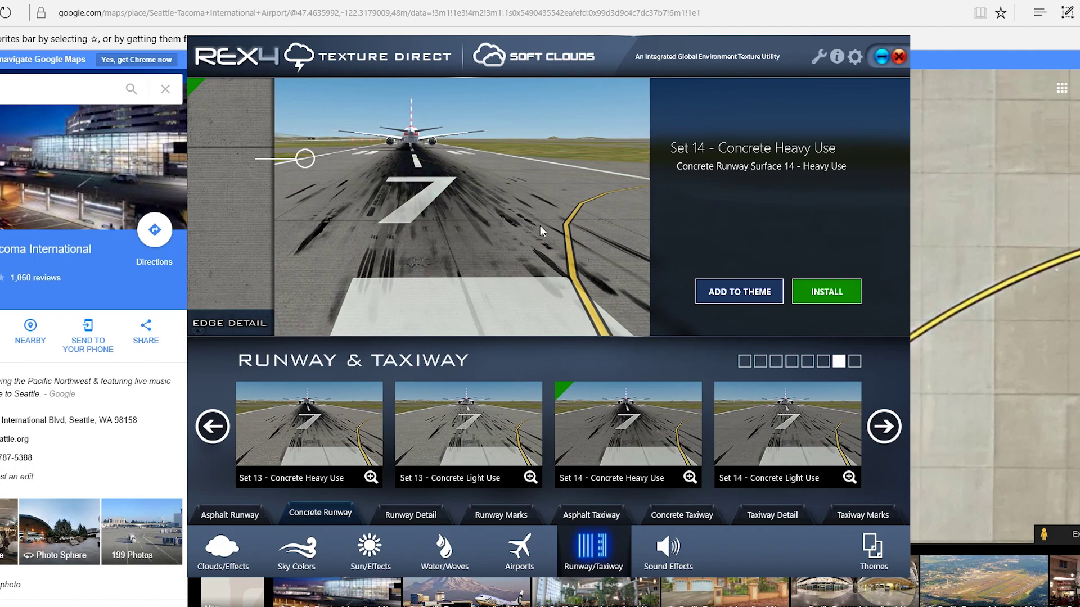
- View the My Themes template and the high/mid-level cloud sets, and reposition the program window over the map page
left_click(864, 537)
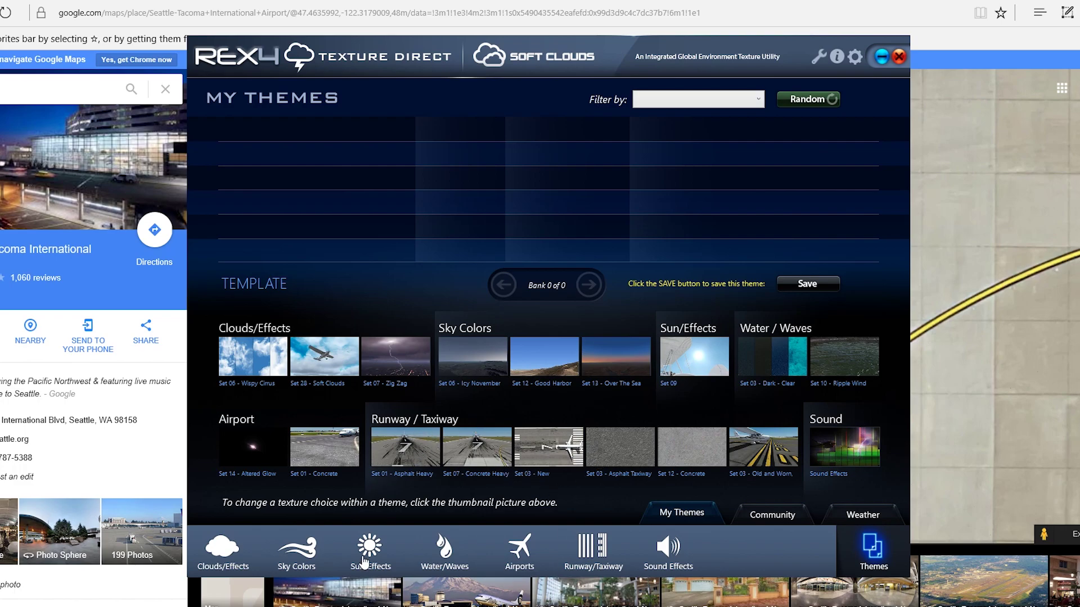
left_click(225, 545)
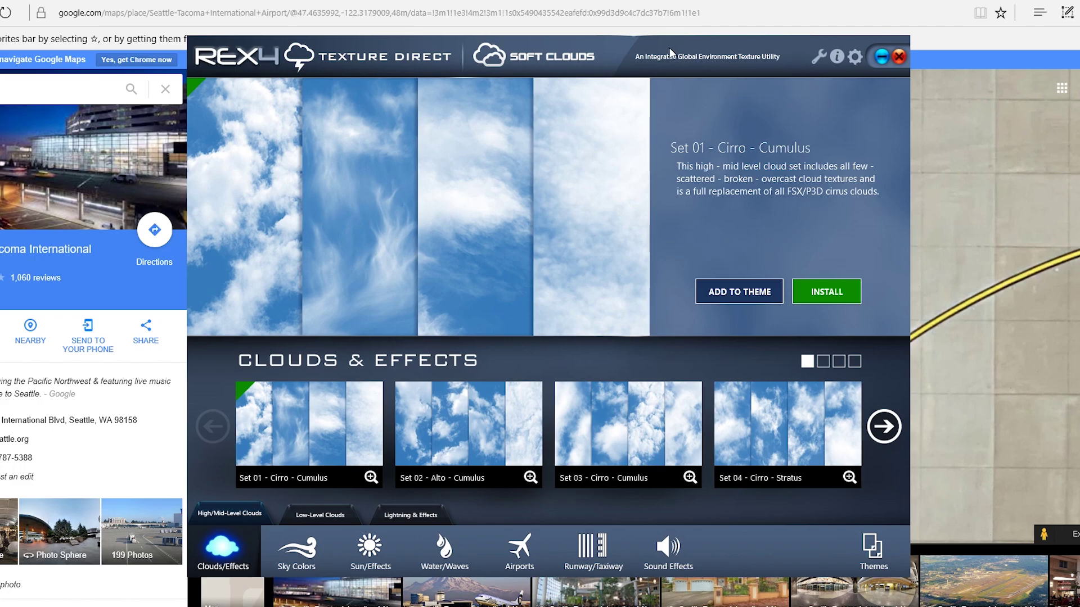
left_click_drag(671, 53, 715, 42)
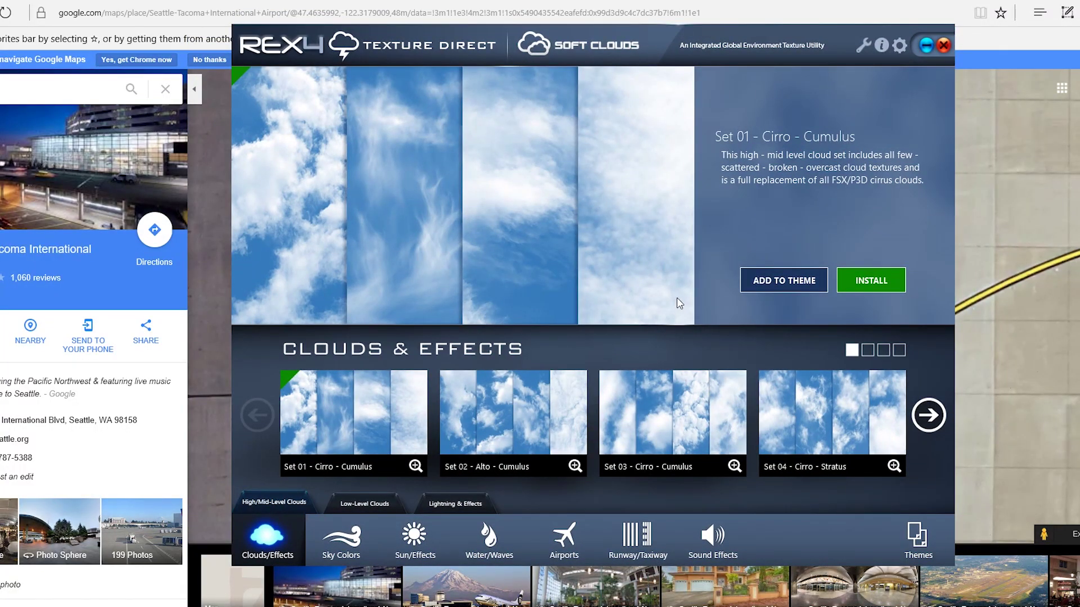